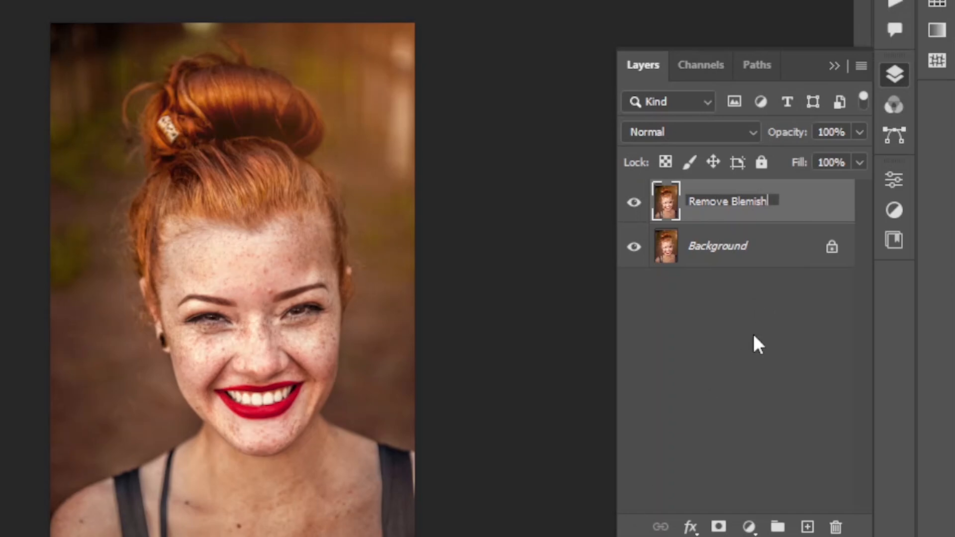
# Finish naming the duplicated portrait layer "Remove Blemishes" and make it the active layer.
pyautogui.write('es')
pyautogui.click(752, 333)
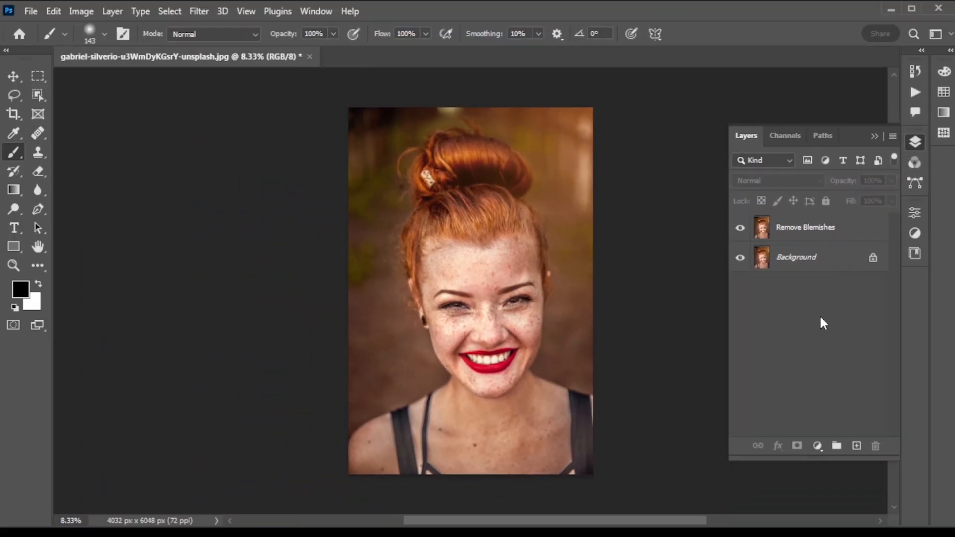
pyautogui.click(809, 227)
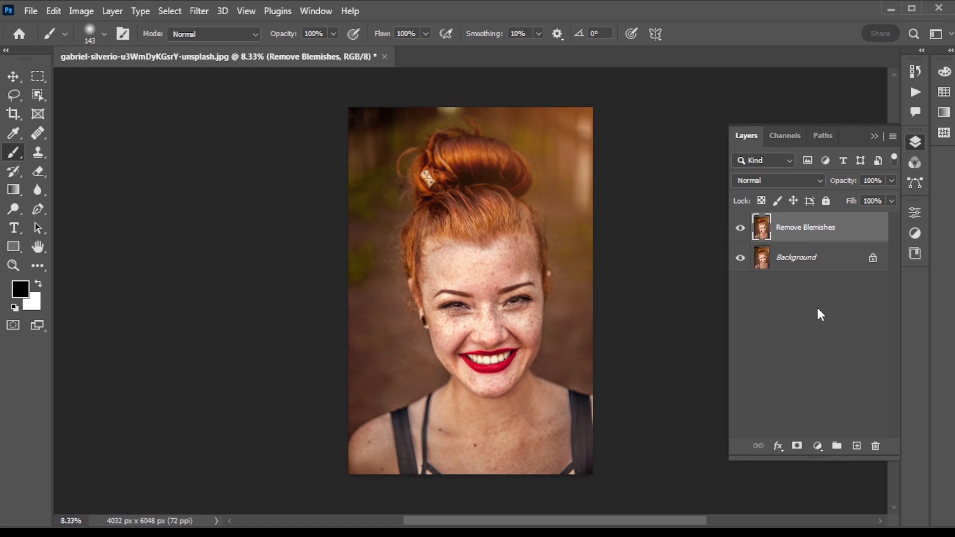
# Add a Black & White adjustment layer above Remove Blemishes with Reds at -60 and Yellows at 77.
pyautogui.click(817, 447)
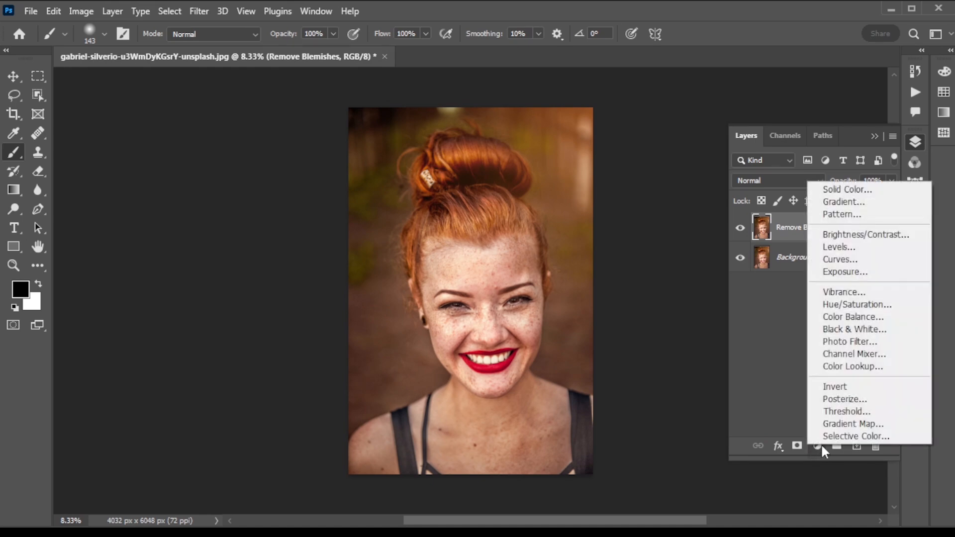
pyautogui.click(830, 329)
pyautogui.moveTo(788, 304); pyautogui.dragTo(772, 306)
pyautogui.scroll(3, 497, 319)
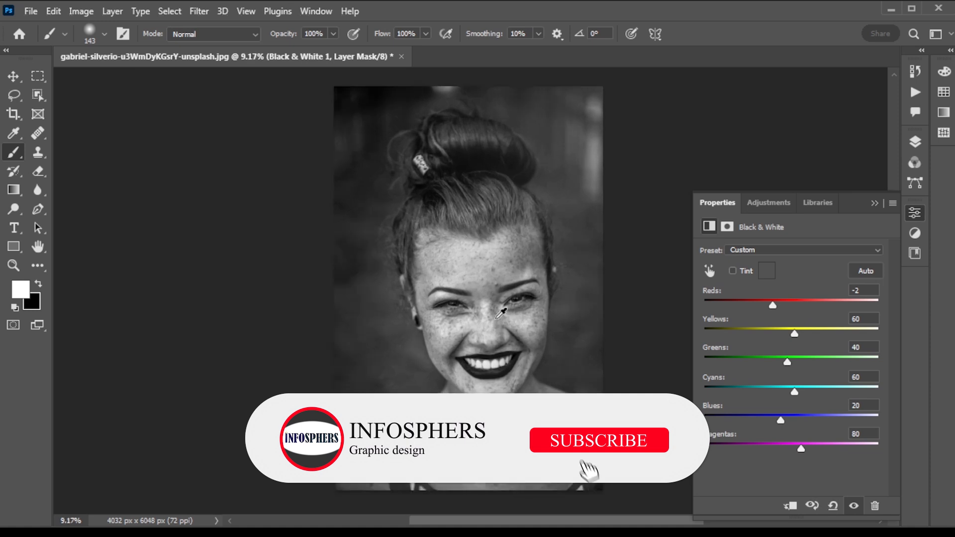
pyautogui.moveTo(773, 305); pyautogui.dragTo(757, 305)
pyautogui.moveTo(794, 333); pyautogui.dragTo(800, 334)
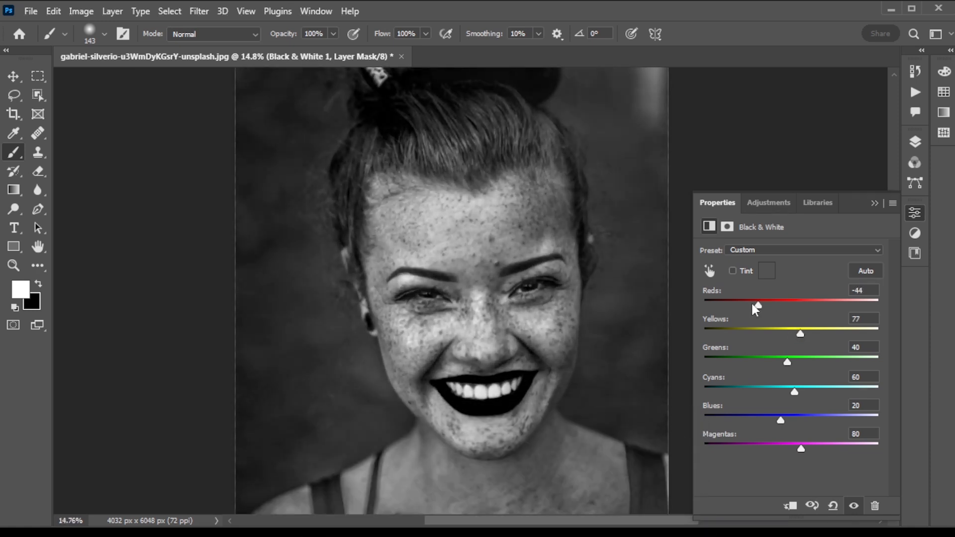
pyautogui.moveTo(758, 309); pyautogui.dragTo(755, 309)
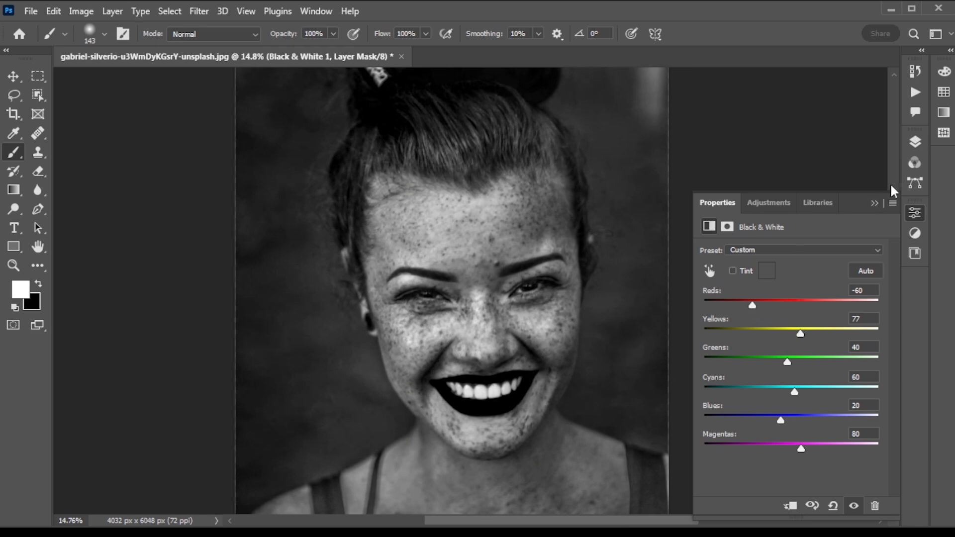
# Activate the Remove Blemishes layer and set up the Healing Brush to sample Current & Below.
pyautogui.click(875, 205)
pyautogui.click(914, 142)
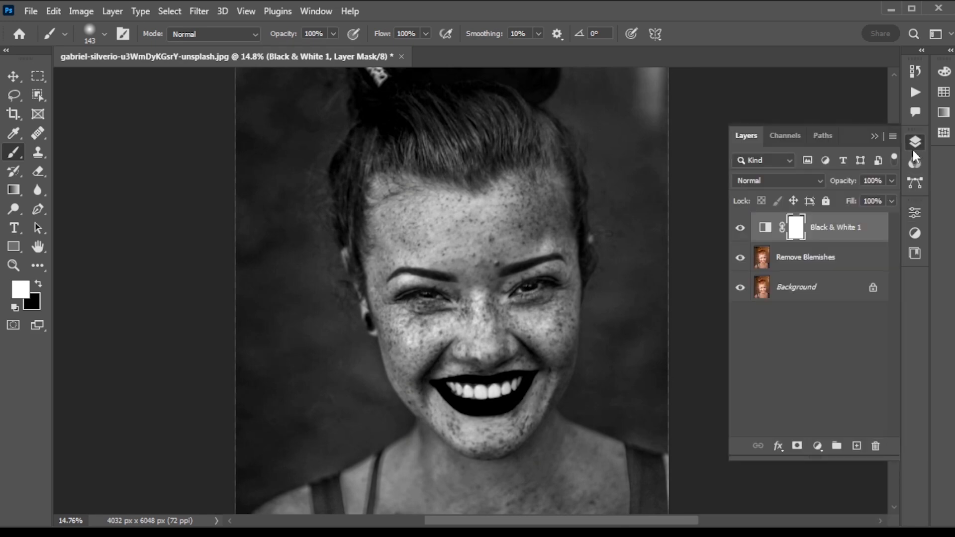
pyautogui.click(805, 258)
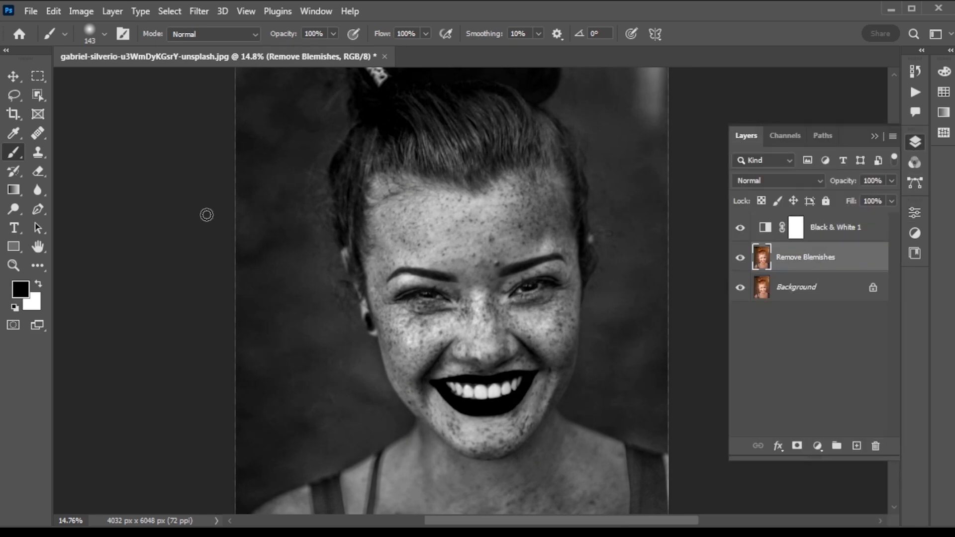
pyautogui.click(35, 136)
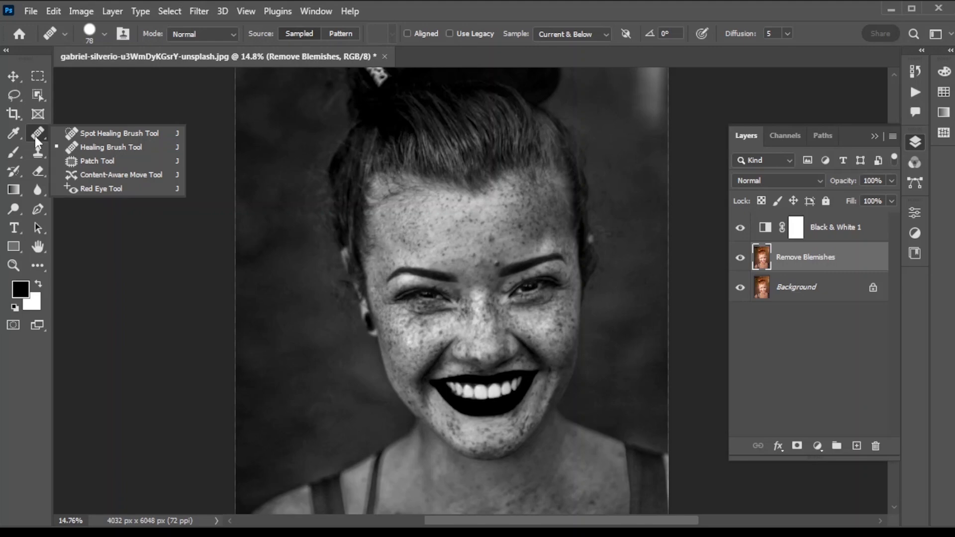
pyautogui.click(103, 147)
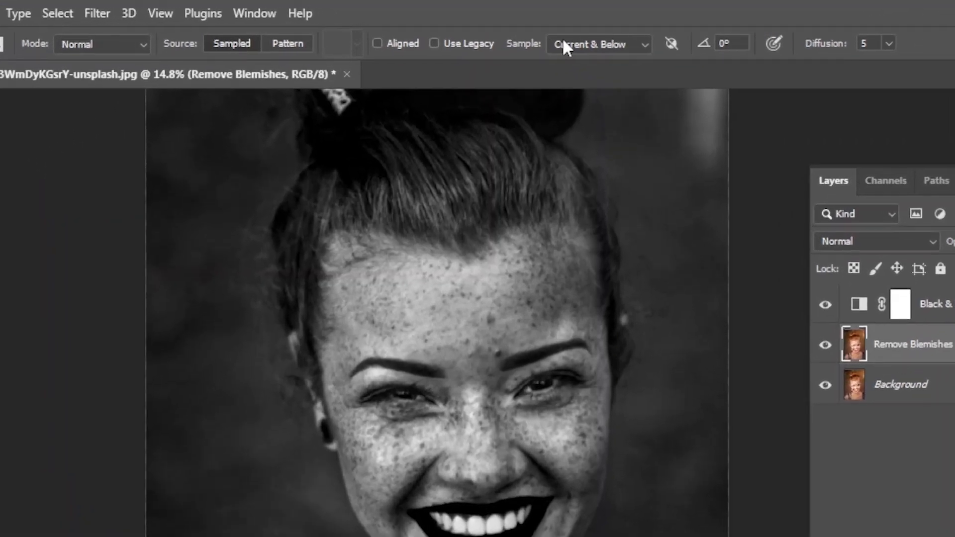
pyautogui.click(612, 43)
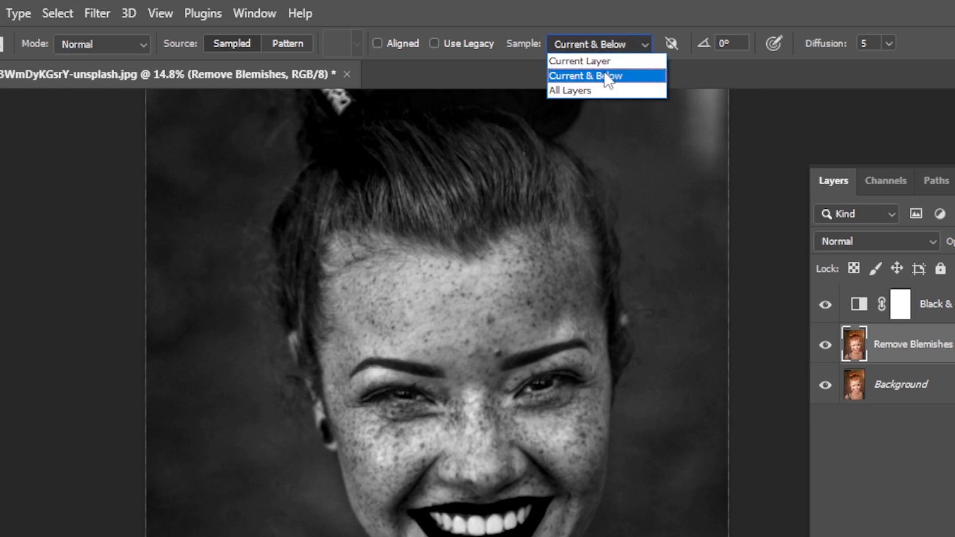
pyautogui.click(606, 78)
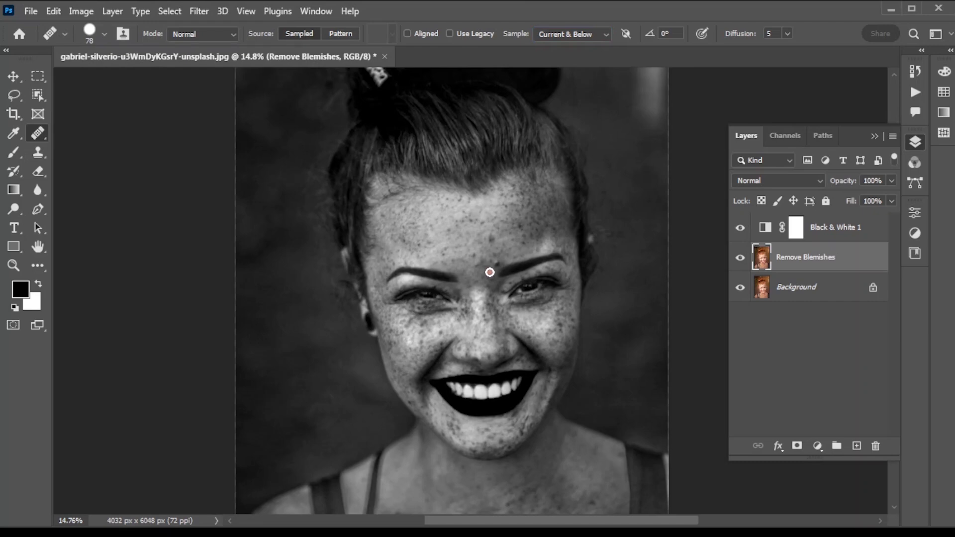
# Heal the dark spots on the forehead and between the eyebrows using clean skin nearby as the source.
pyautogui.scroll(3, 490, 272)
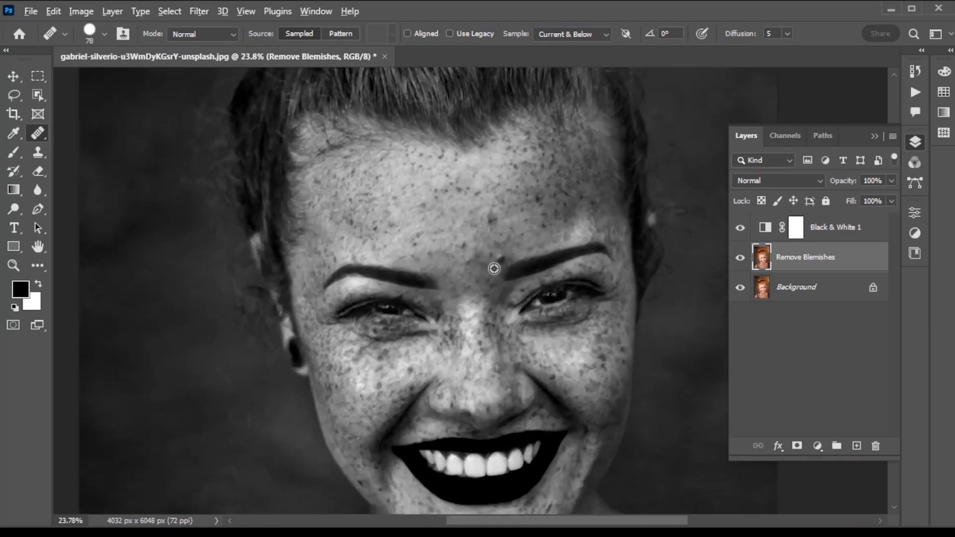
pyautogui.click(499, 256)
pyautogui.click(484, 221)
pyautogui.click(526, 218)
pyautogui.click(379, 219)
pyautogui.click(425, 215)
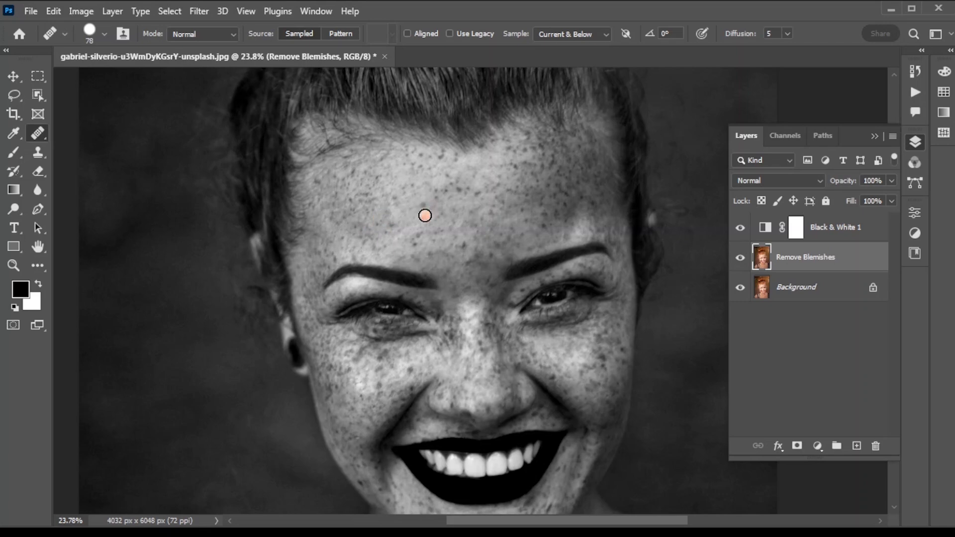
pyautogui.click(457, 191)
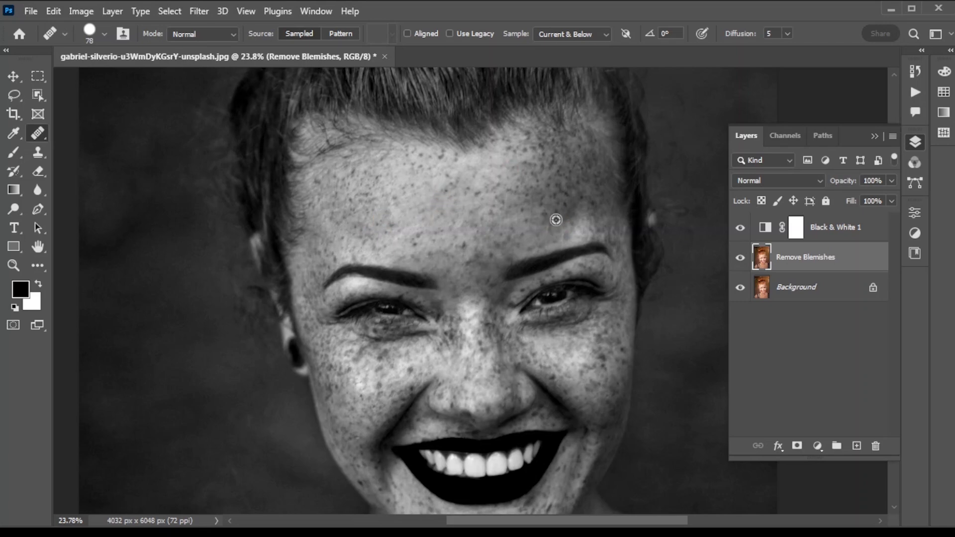
pyautogui.click(454, 261)
pyautogui.click(425, 218)
# Heal the dark spots on both cheeks, around the nose and above the upper lip with sampled clean skin.
pyautogui.click(393, 366)
pyautogui.scroll(-2, 392, 366)
pyautogui.scroll(-3, 392, 365)
pyautogui.click(362, 419)
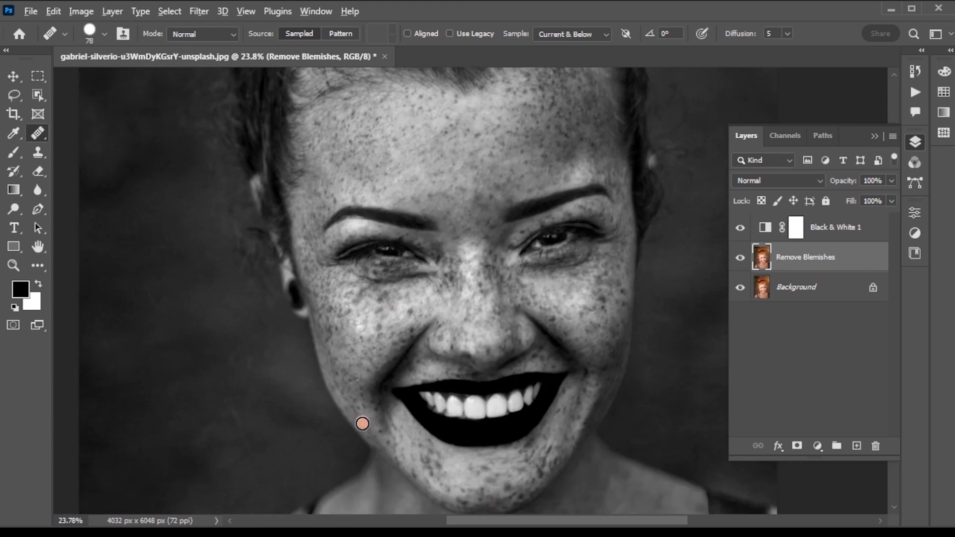
pyautogui.click(422, 379)
pyautogui.click(477, 363)
pyautogui.click(505, 362)
pyautogui.click(502, 348)
pyautogui.click(568, 319)
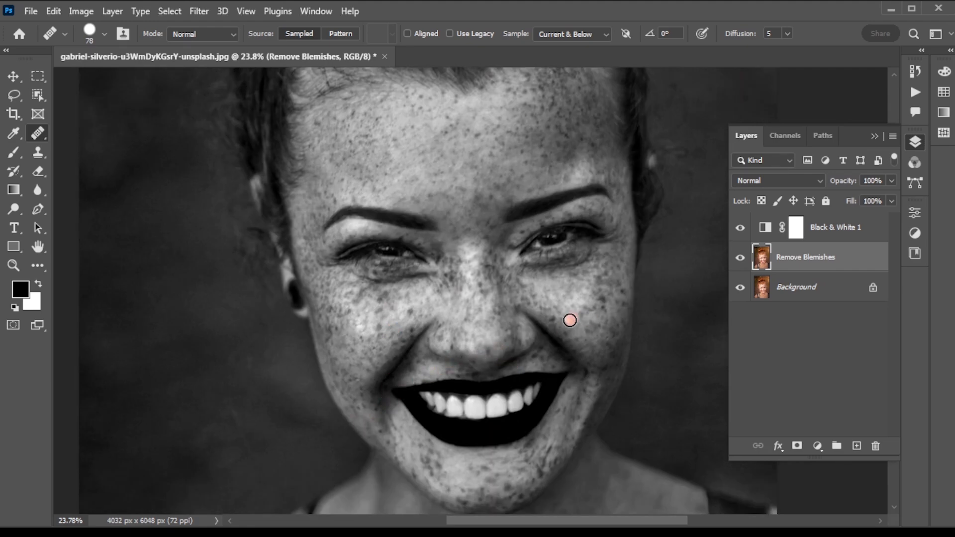
pyautogui.click(561, 336)
pyautogui.click(581, 334)
pyautogui.click(601, 321)
pyautogui.click(518, 467)
pyautogui.click(414, 327)
pyautogui.click(396, 306)
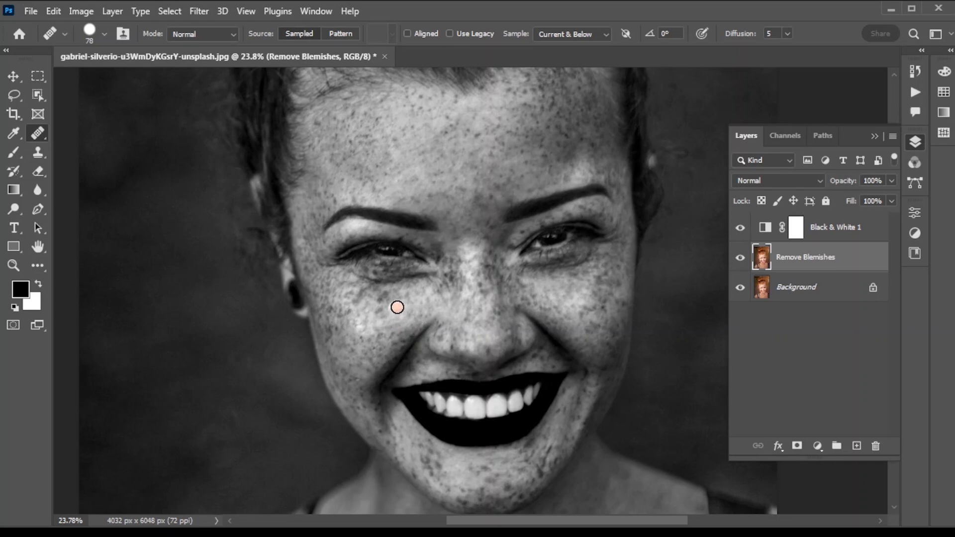
pyautogui.click(456, 288)
pyautogui.click(479, 135)
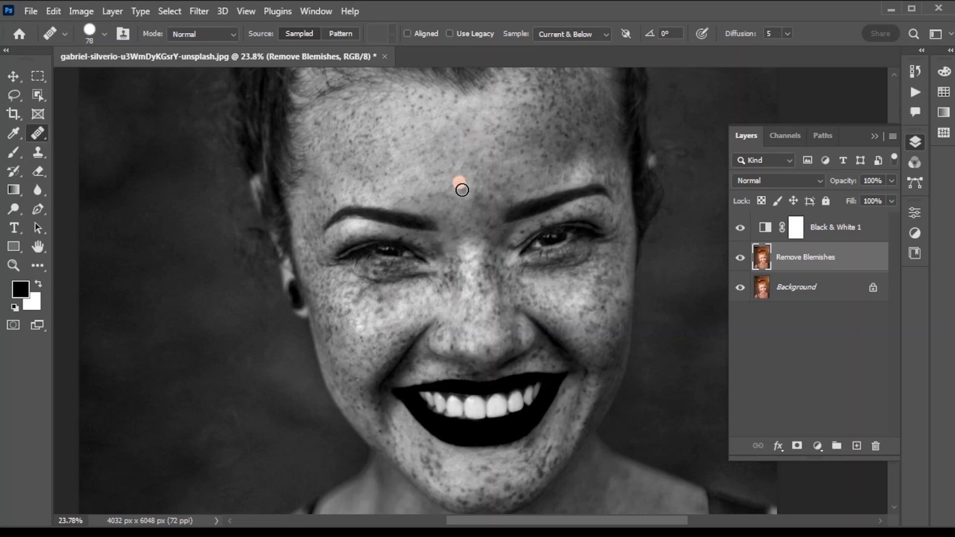
# Heal the dark spots along the chin and lower jaw with sampled clean skin.
pyautogui.scroll(-3, 492, 160)
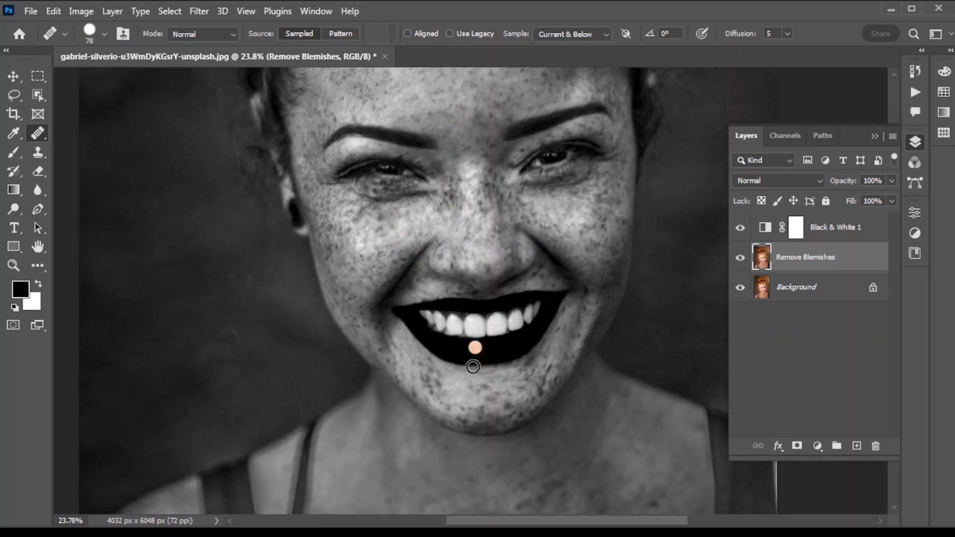
pyautogui.click(537, 389)
pyautogui.click(551, 374)
pyautogui.click(537, 407)
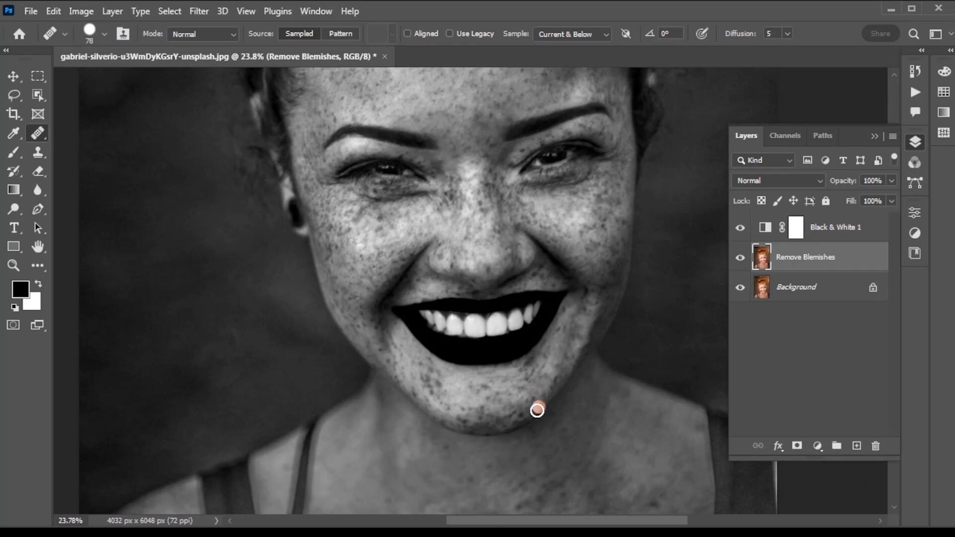
pyautogui.click(533, 395)
pyautogui.click(458, 420)
pyautogui.click(456, 403)
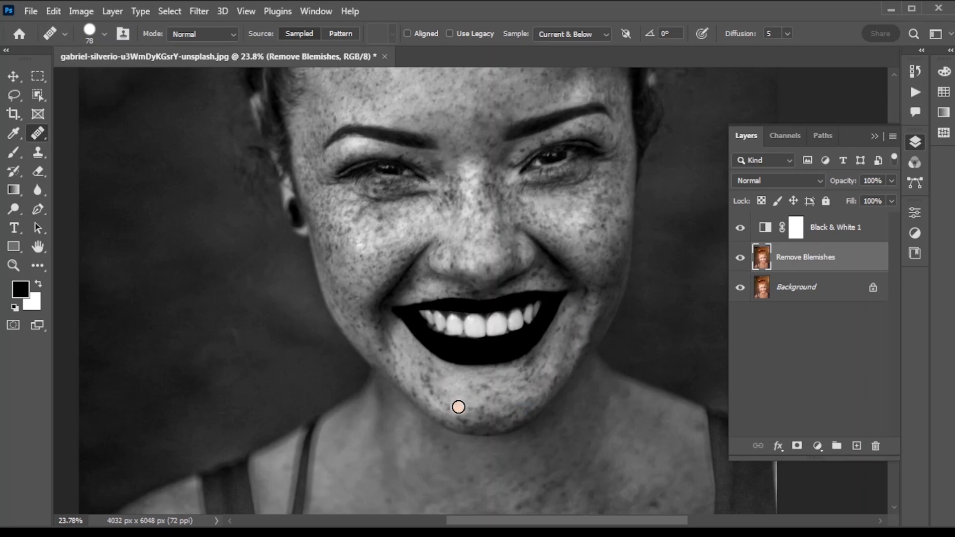
# Heal the dark mole on the bare shoulder beside the tank top strap.
pyautogui.scroll(-5, 447, 413)
pyautogui.click(193, 476)
pyautogui.click(163, 494)
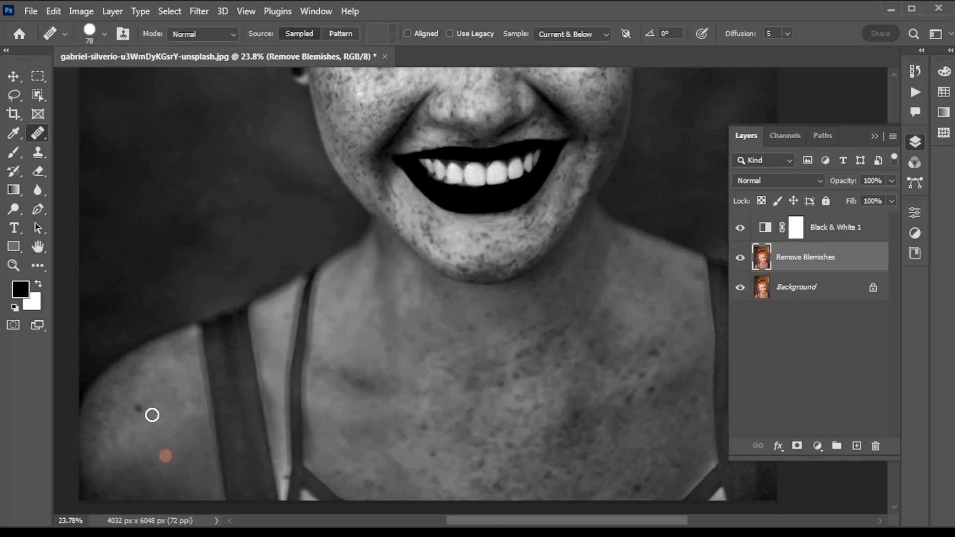
pyautogui.click(132, 415)
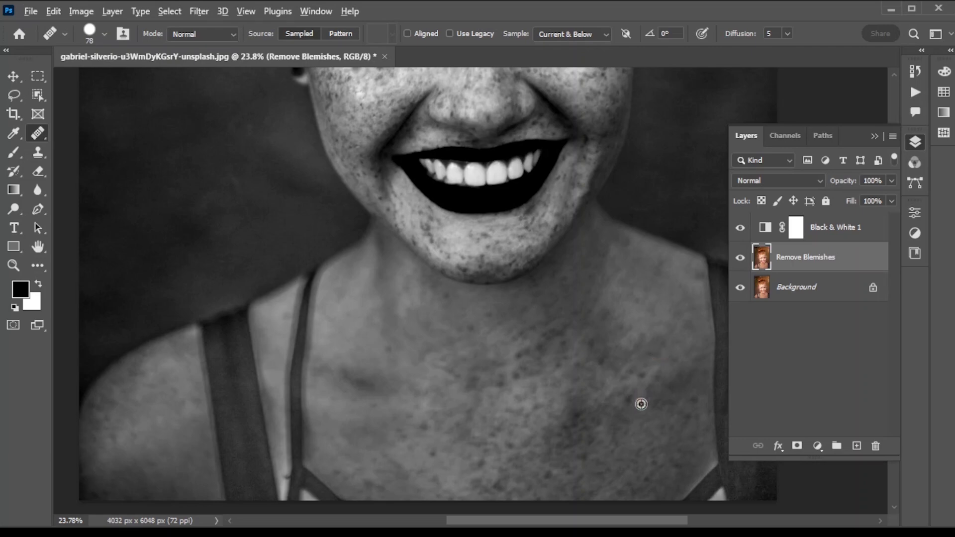
# Compare the portrait before and after healing by toggling the visibility of the Black & White 1 and Remove Blemishes layers.
pyautogui.scroll(-4, 507, 369)
pyautogui.scroll(3, 507, 329)
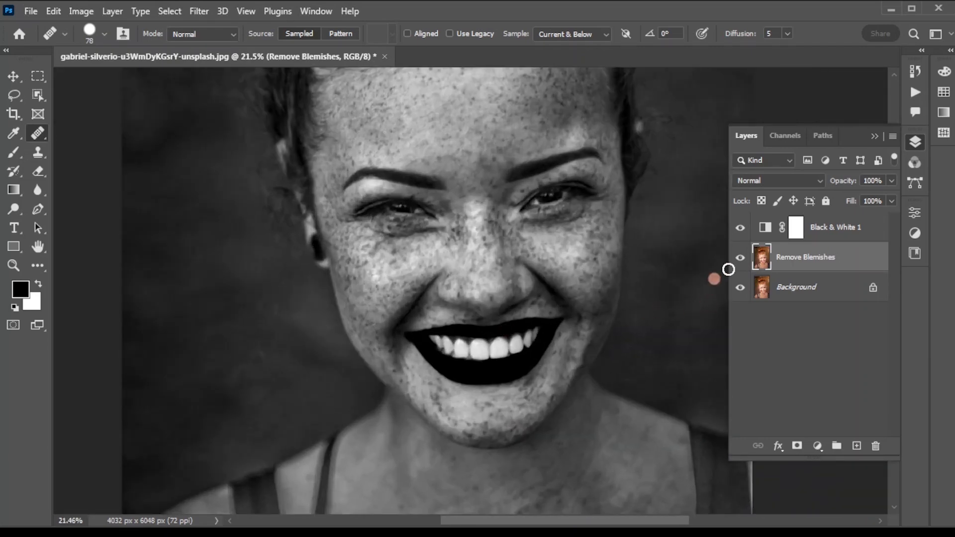
pyautogui.click(743, 228)
pyautogui.click(740, 258)
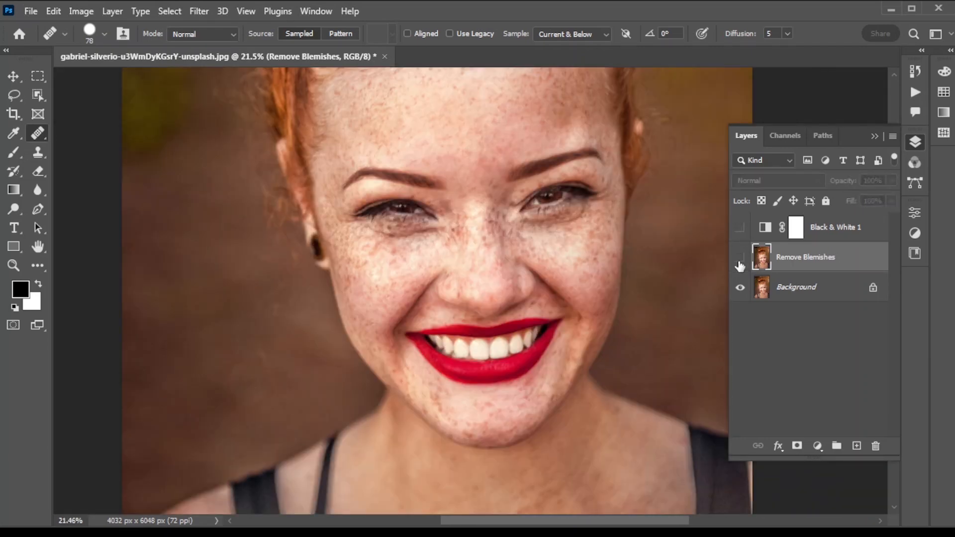
pyautogui.click(739, 228)
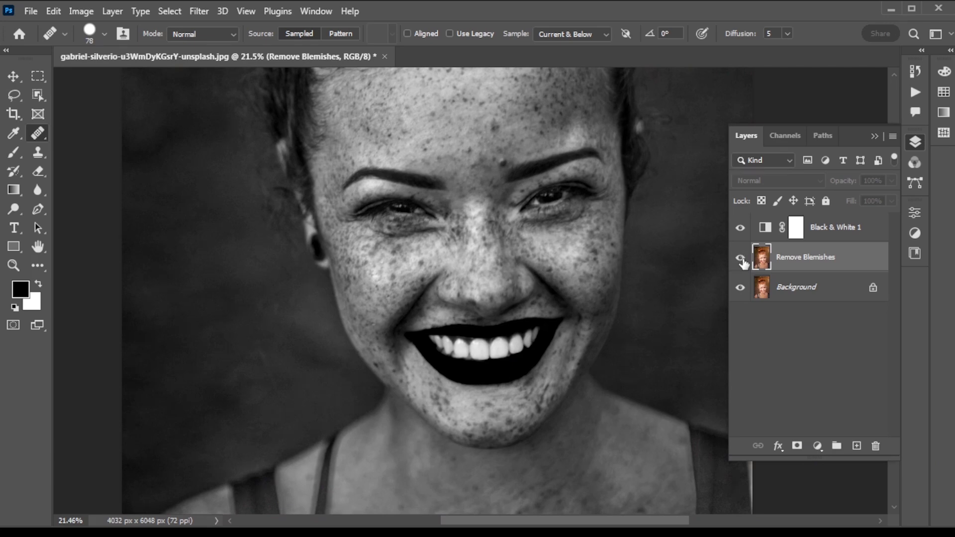
pyautogui.click(741, 258)
pyautogui.click(741, 258)
# Hide the Black & White 1 adjustment and duplicate the Remove Blemishes layer under the name "effects".
pyautogui.click(740, 229)
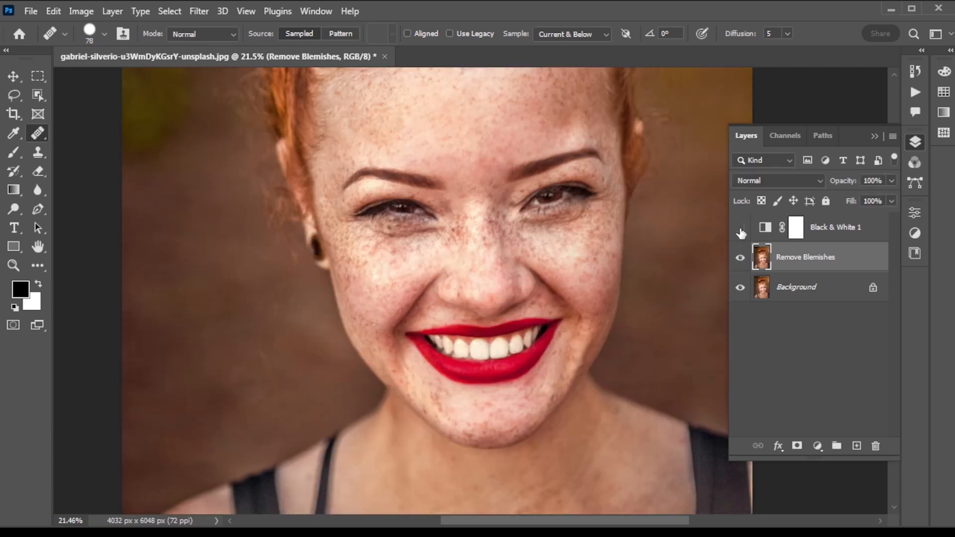
pyautogui.hotkey('ctrl', 'j')
pyautogui.doubleClick(804, 257)
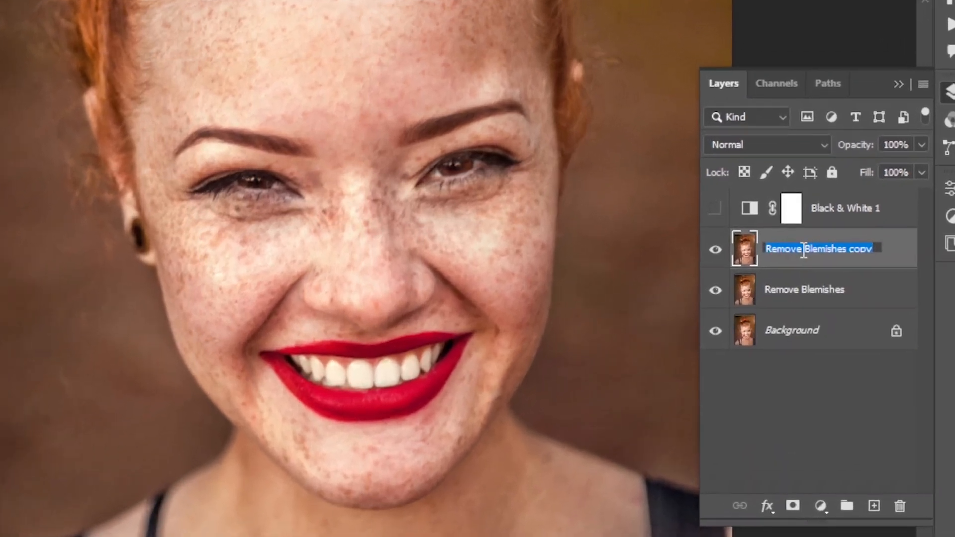
pyautogui.write('effects')
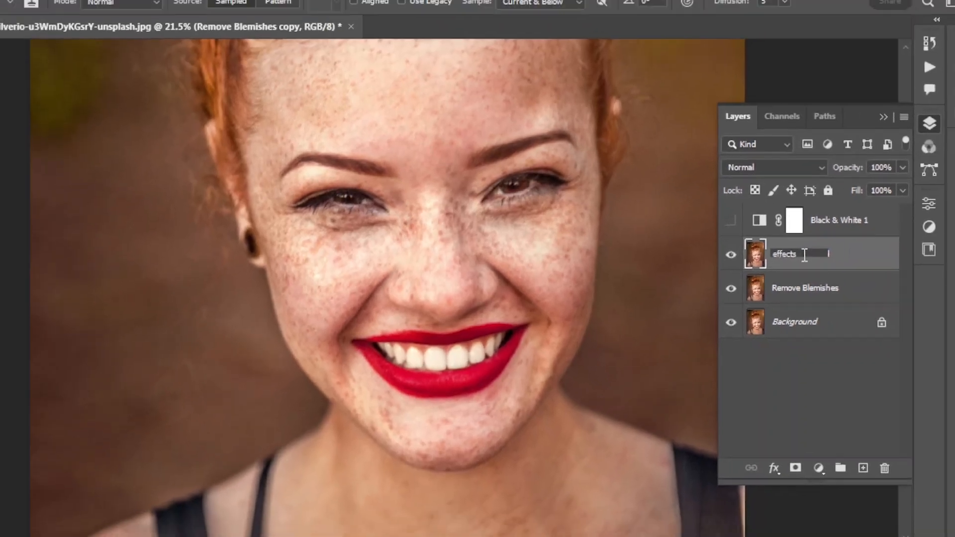
pyautogui.press('Return')
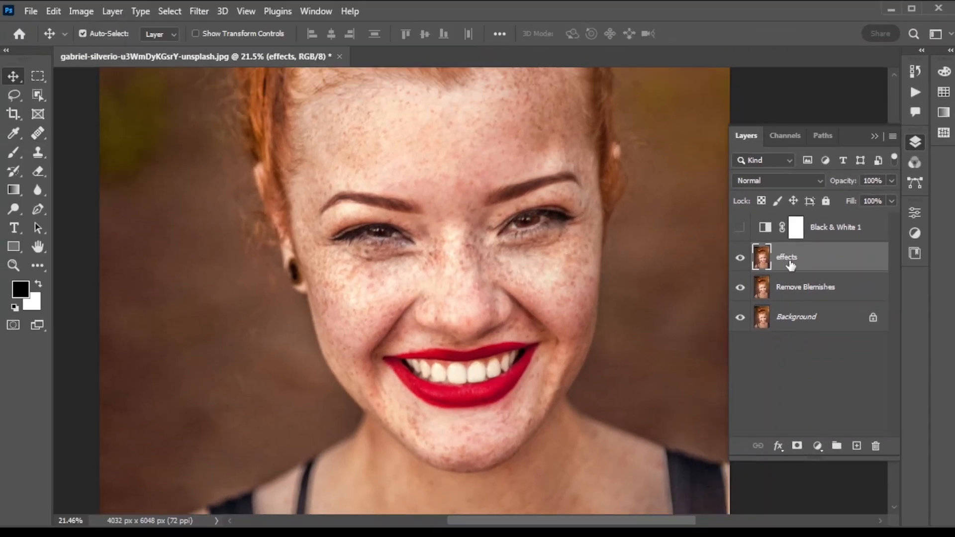
# Set the effects layer's blend mode to Vivid Light and invert its colours.
pyautogui.click(783, 180)
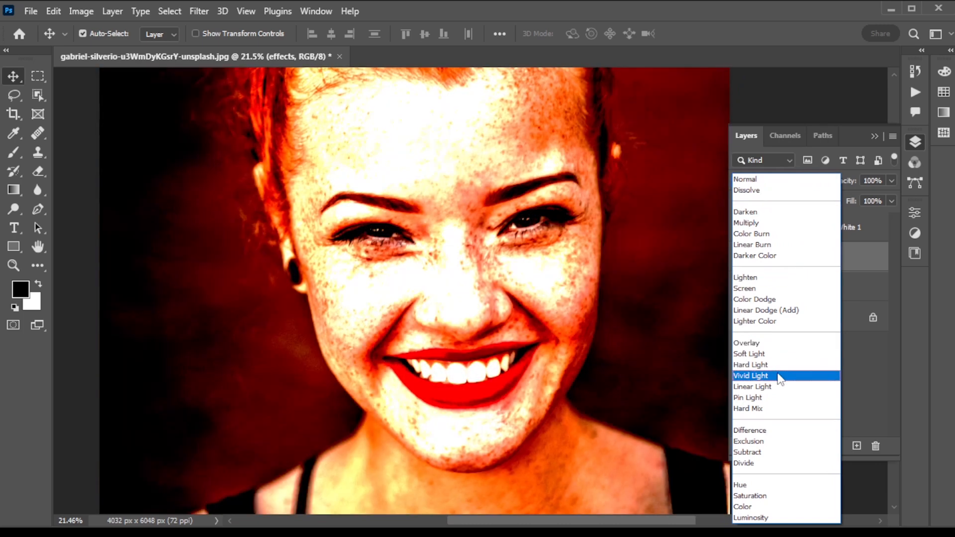
pyautogui.click(780, 379)
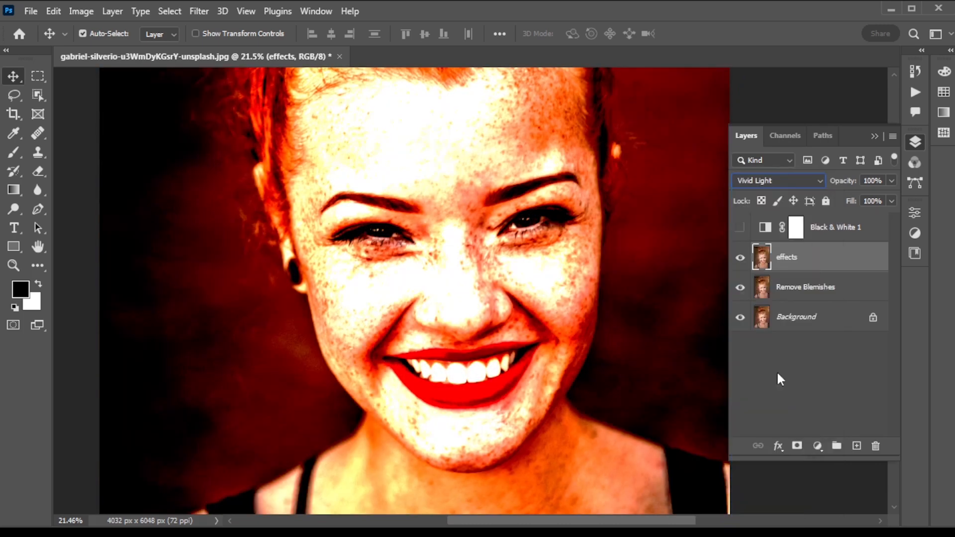
pyautogui.hotkey('ctrl', 'i')
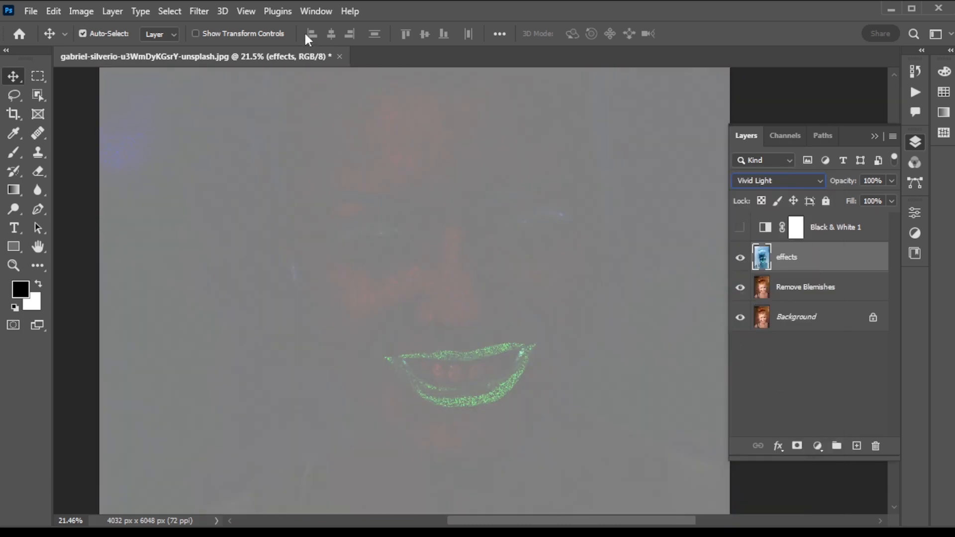
# Apply a High Pass filter with a radius of 19 pixels to the effects layer.
pyautogui.click(199, 11)
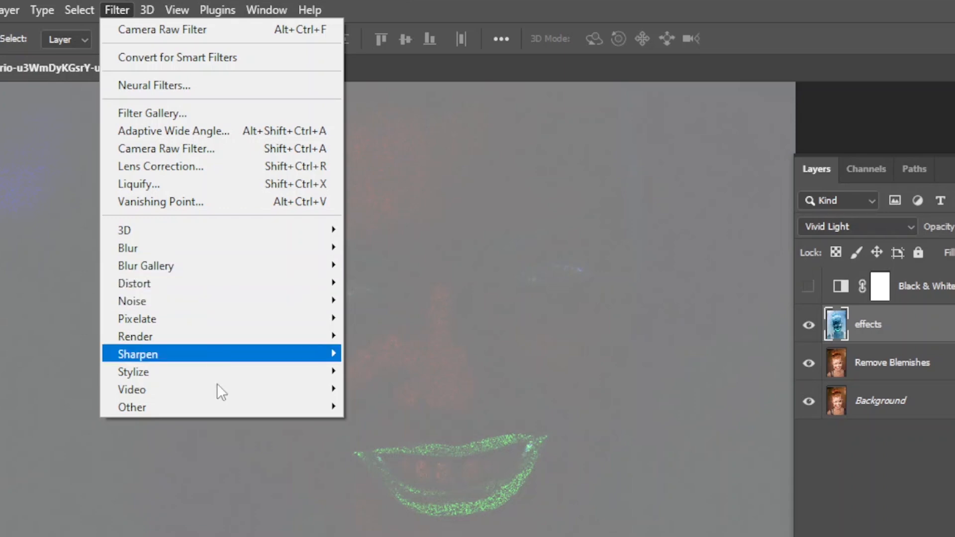
pyautogui.moveTo(242, 407)
pyautogui.click(386, 421)
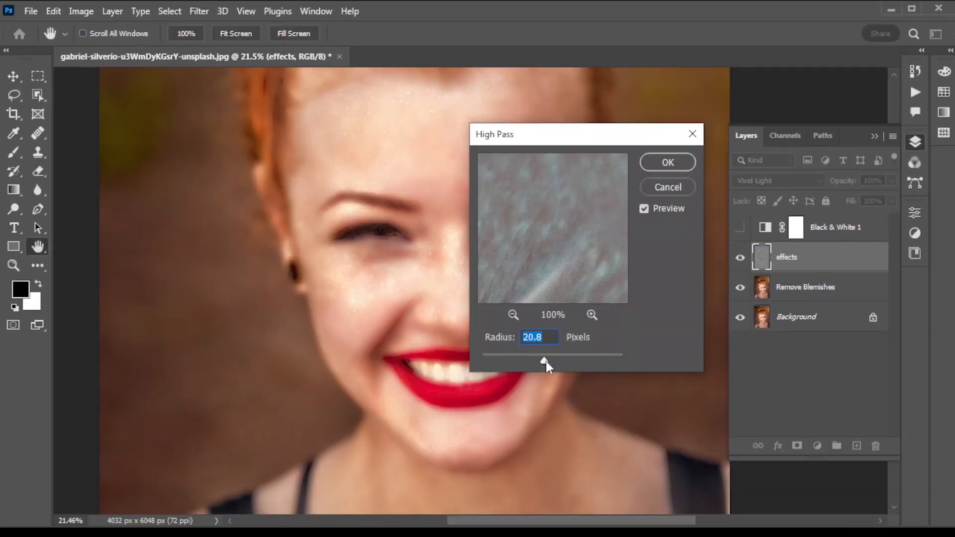
pyautogui.moveTo(572, 141); pyautogui.dragTo(636, 98)
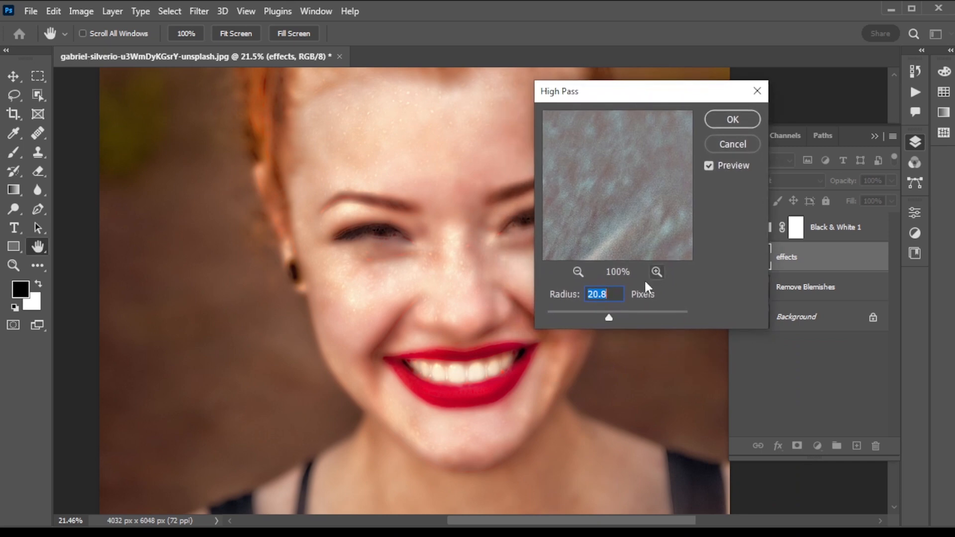
pyautogui.moveTo(605, 315); pyautogui.dragTo(601, 316)
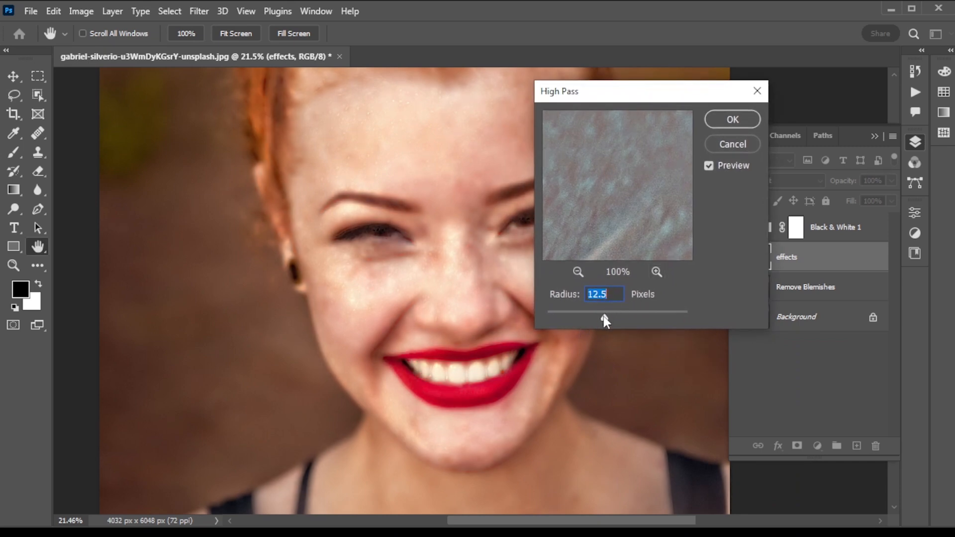
pyautogui.moveTo(603, 317); pyautogui.dragTo(606, 307)
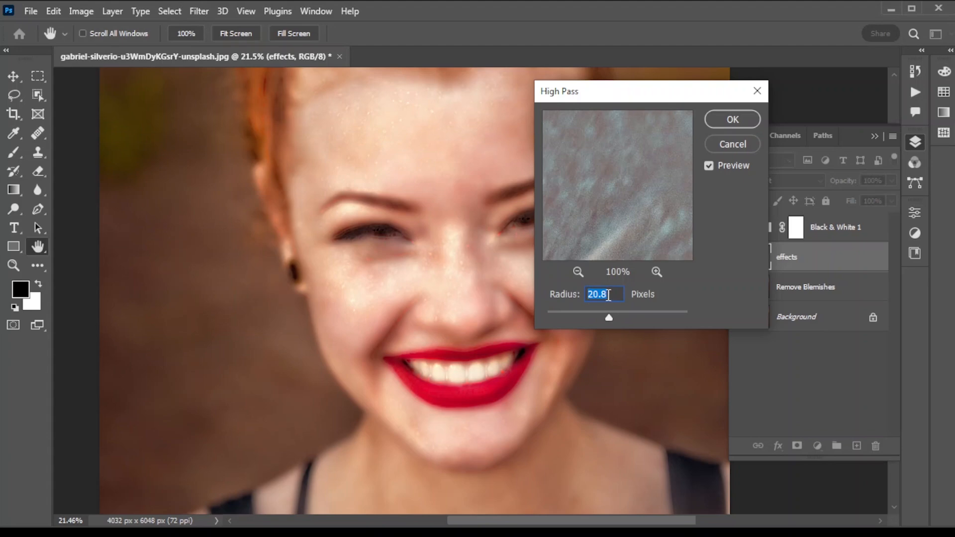
pyautogui.write('19')
pyautogui.click(739, 115)
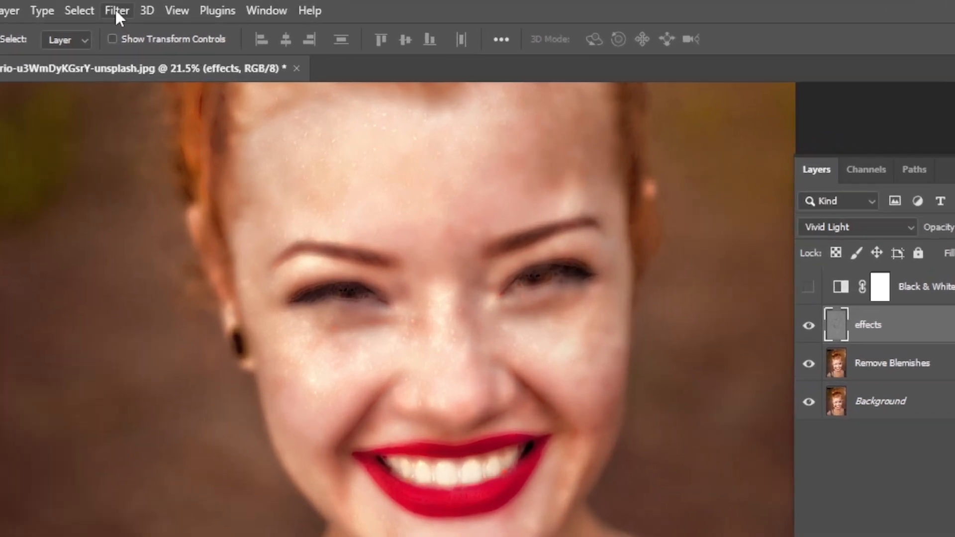
# Apply a Gaussian Blur with a radius of 4.5 pixels to the effects layer.
pyautogui.click(199, 11)
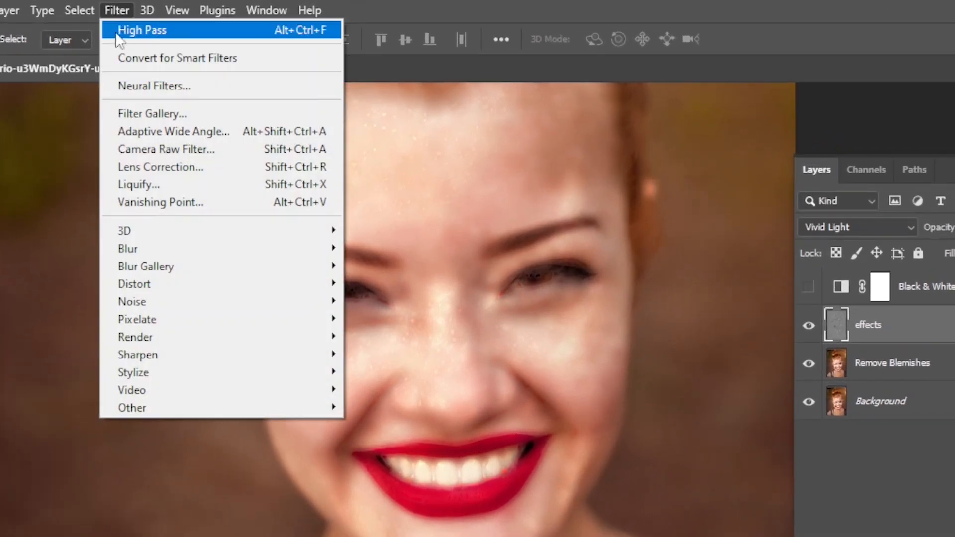
pyautogui.moveTo(197, 246)
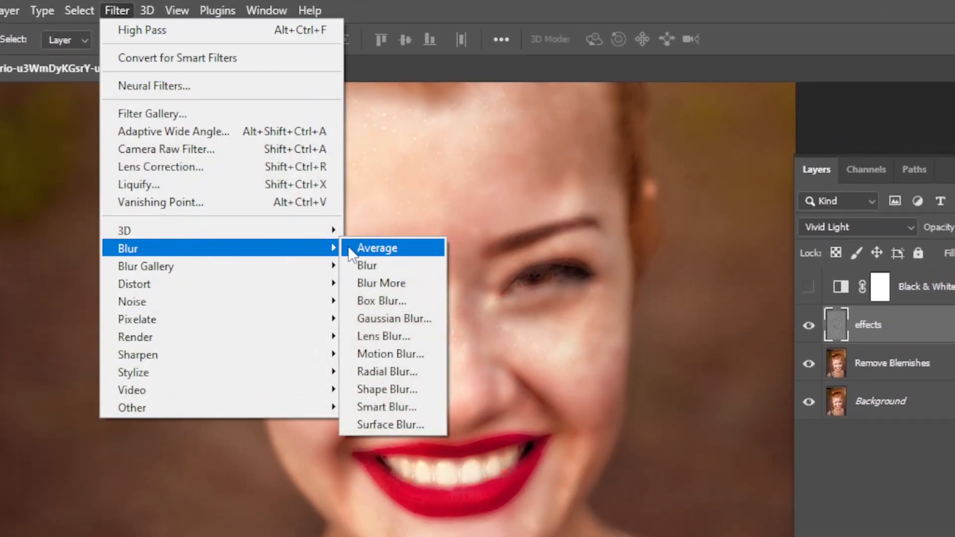
pyautogui.click(387, 317)
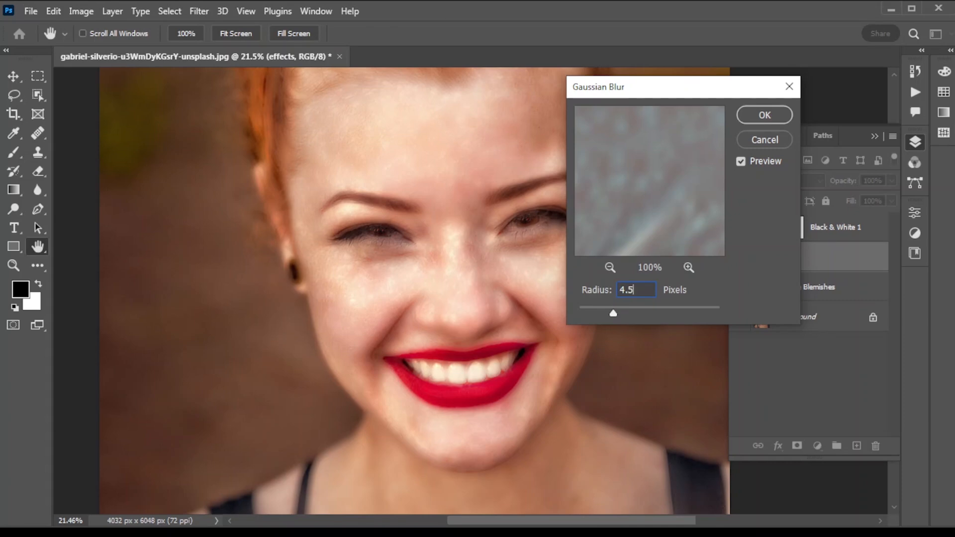
pyautogui.click(757, 115)
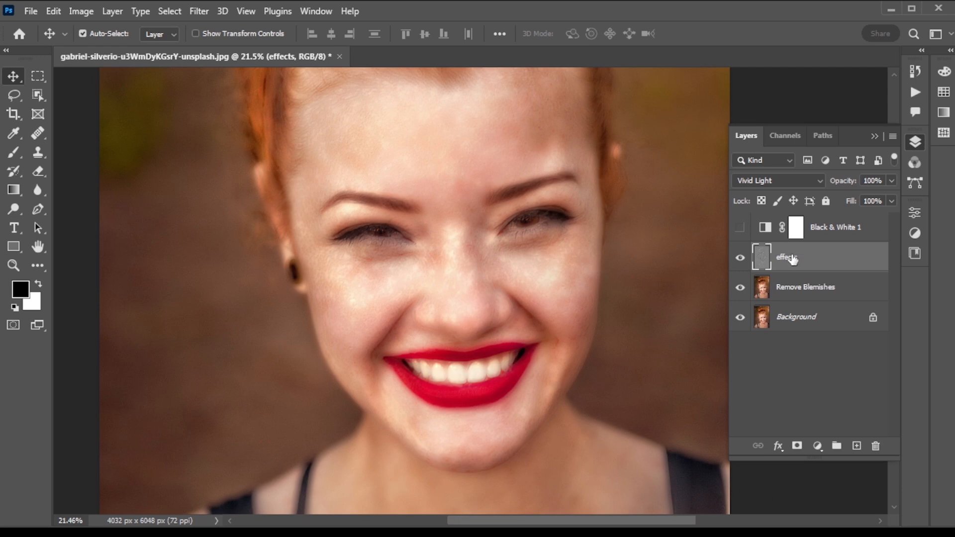
# Add a black mask to the effects layer and make white the foreground colour.
pyautogui.keyDown('alt'); pyautogui.click(797, 446); pyautogui.keyUp('alt')
pyautogui.press('x')
pyautogui.scroll(1, 472, 364)
pyautogui.scroll(-1, 467, 370)
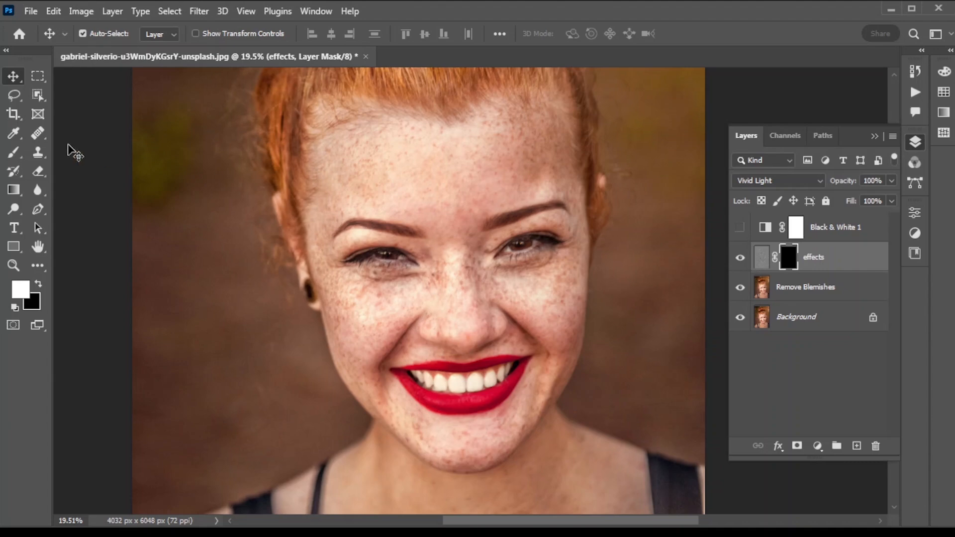
# Set up the Brush tool with the Soft Round tip at 143 px and 0% hardness.
pyautogui.click(13, 152)
pyautogui.rightClick(347, 212)
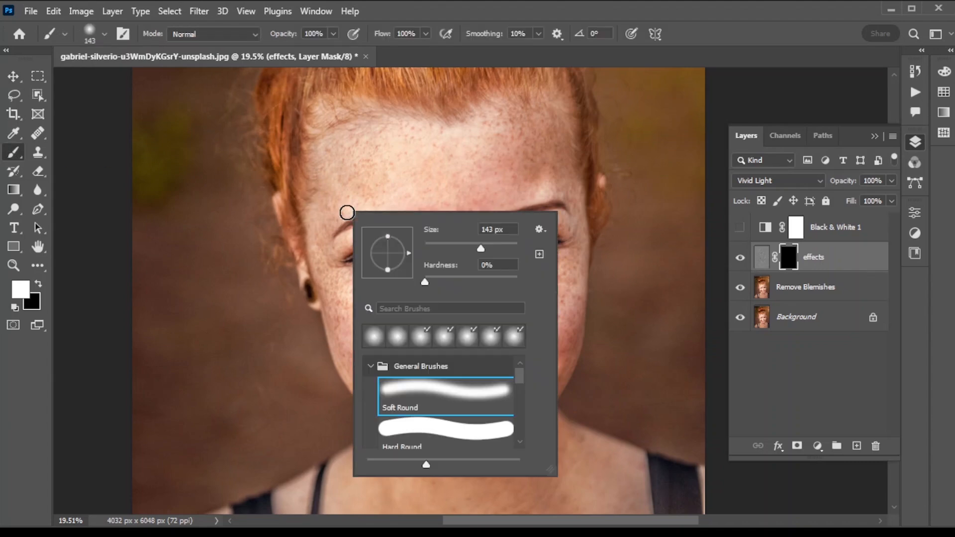
pyautogui.click(416, 390)
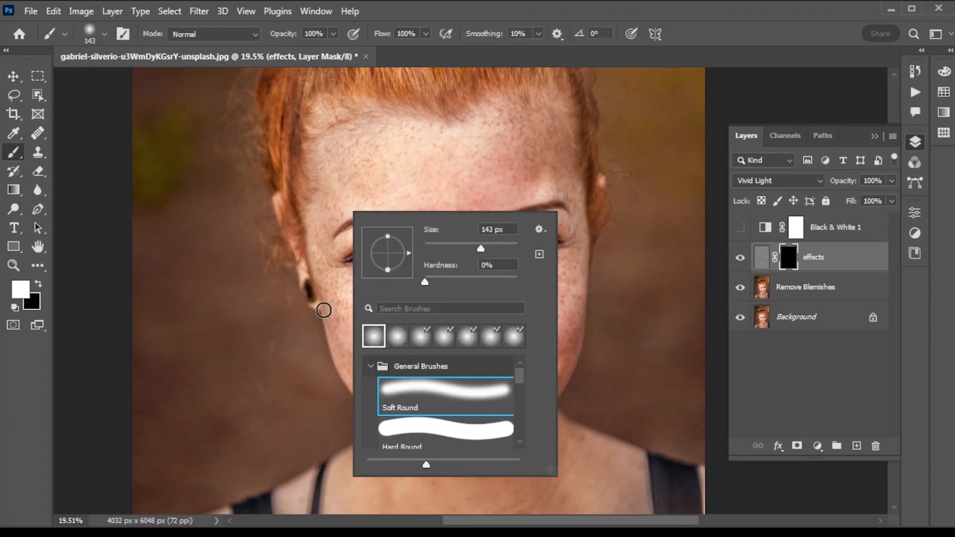
pyautogui.click(277, 200)
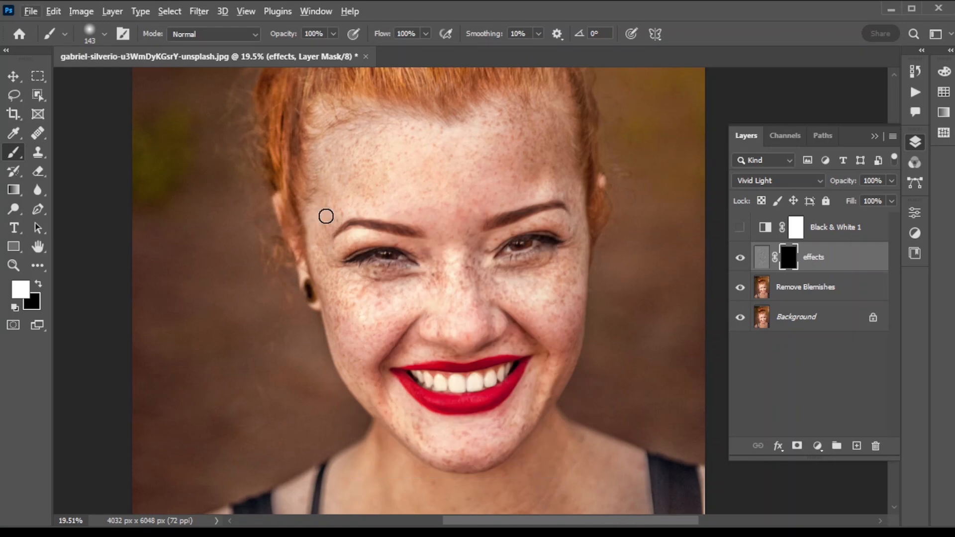
# Paint white on the effects mask to smooth the forehead, the nose and the skin around the eyes, adjusting the brush size as needed.
pyautogui.moveTo(325, 216); pyautogui.dragTo(340, 217)
pyautogui.moveTo(439, 206)
pyautogui.mouseDown()
pyautogui.moveTo(435, 187)
pyautogui.moveTo(489, 180)
pyautogui.moveTo(425, 170)
pyautogui.moveTo(479, 150)
pyautogui.moveTo(354, 129)
pyautogui.moveTo(327, 165)
pyautogui.moveTo(331, 191)
pyautogui.moveTo(364, 169)
pyautogui.moveTo(361, 189)
pyautogui.moveTo(426, 187)
pyautogui.moveTo(397, 162)
pyautogui.moveTo(510, 155)
pyautogui.moveTo(550, 134)
pyautogui.moveTo(514, 126)
pyautogui.moveTo(455, 208)
pyautogui.moveTo(515, 188)
pyautogui.moveTo(388, 226)
pyautogui.mouseUp()
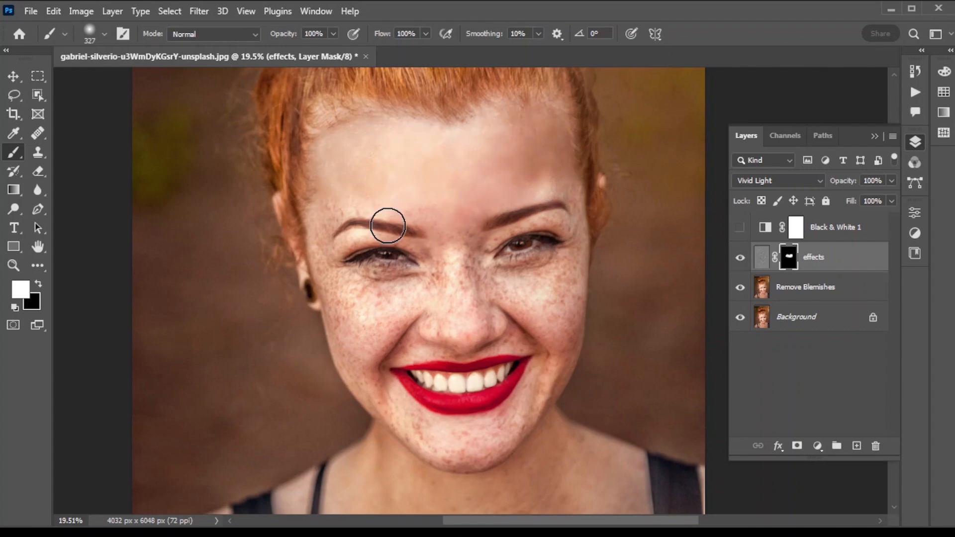
pyautogui.scroll(-1, 464, 199)
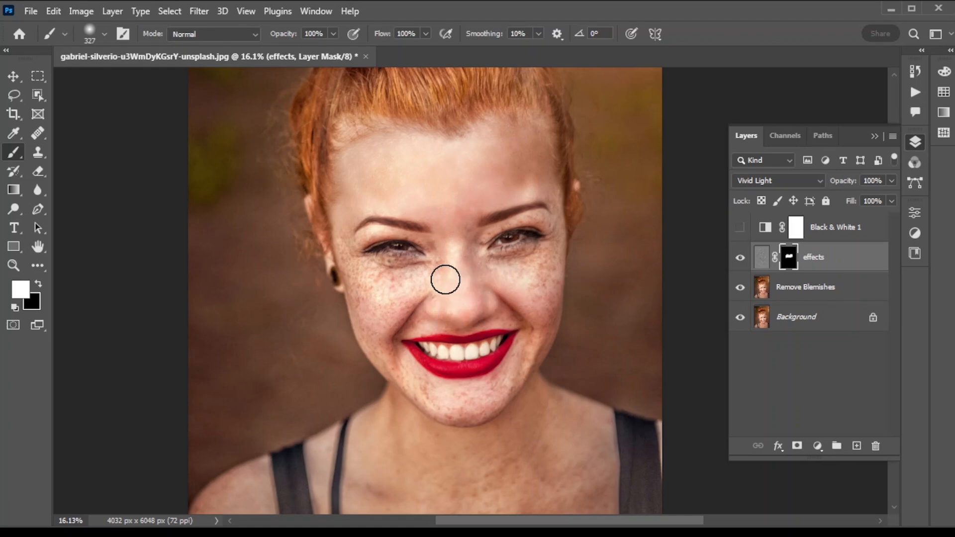
pyautogui.scroll(3, 445, 279)
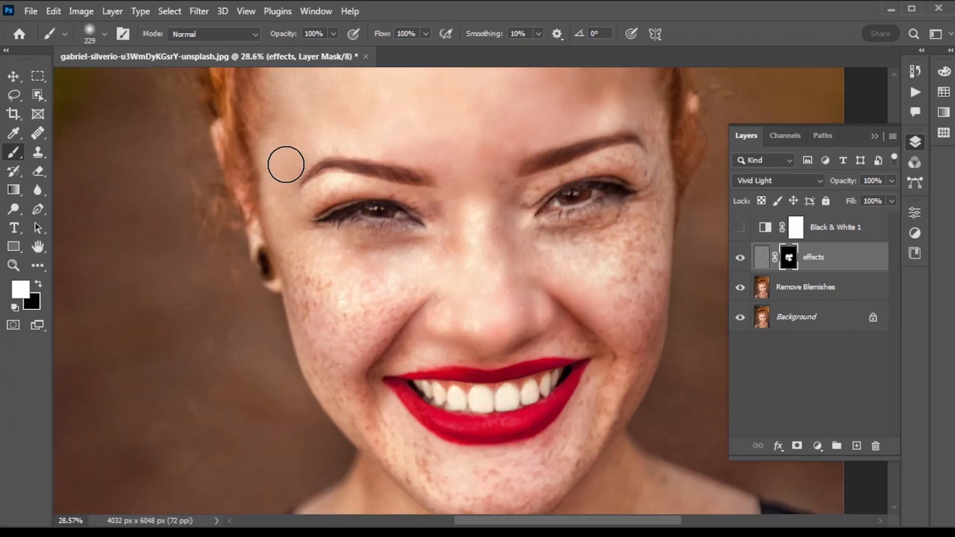
pyautogui.moveTo(475, 249)
pyautogui.mouseDown()
pyautogui.moveTo(350, 196)
pyautogui.moveTo(447, 216)
pyautogui.mouseUp()
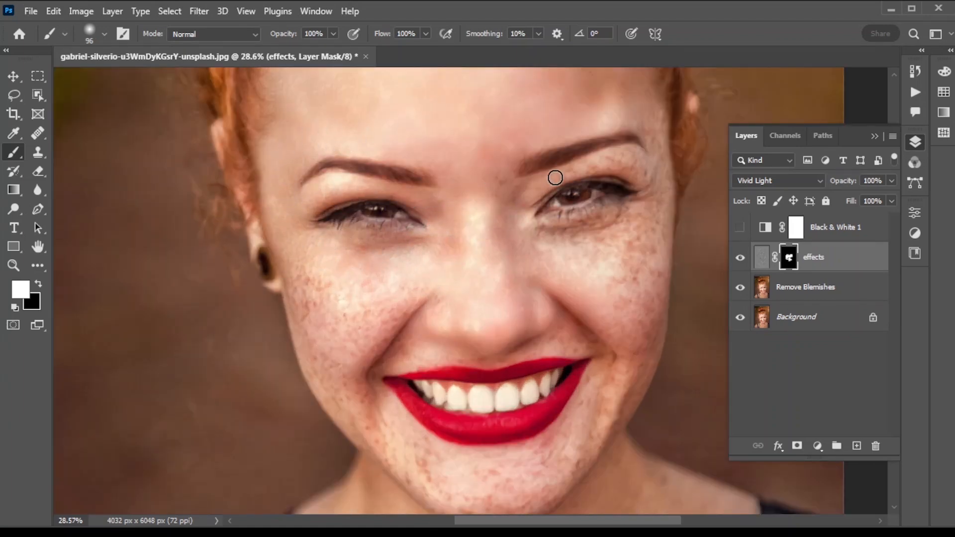
pyautogui.moveTo(555, 178)
pyautogui.mouseDown()
pyautogui.moveTo(615, 164)
pyautogui.moveTo(522, 200)
pyautogui.mouseUp()
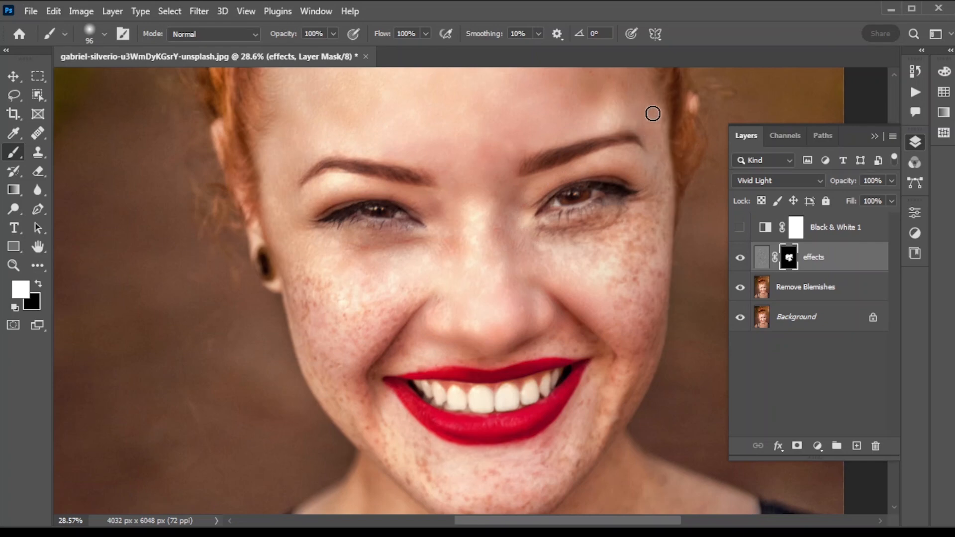
# Enlarge the brush and paint white on the effects mask over both cheeks and the chin.
pyautogui.press(']')
pyautogui.press(']')
pyautogui.press(']')
pyautogui.press(']')
pyautogui.moveTo(570, 249)
pyautogui.mouseDown()
pyautogui.moveTo(621, 216)
pyautogui.moveTo(662, 267)
pyautogui.moveTo(601, 423)
pyautogui.moveTo(606, 285)
pyautogui.moveTo(418, 305)
pyautogui.moveTo(590, 357)
pyautogui.moveTo(526, 347)
pyautogui.moveTo(414, 356)
pyautogui.moveTo(377, 341)
pyautogui.moveTo(391, 297)
pyautogui.moveTo(614, 345)
pyautogui.moveTo(538, 410)
pyautogui.moveTo(295, 311)
pyautogui.moveTo(359, 430)
pyautogui.moveTo(327, 387)
pyautogui.moveTo(374, 315)
pyautogui.moveTo(382, 399)
pyautogui.moveTo(514, 452)
pyautogui.mouseUp()
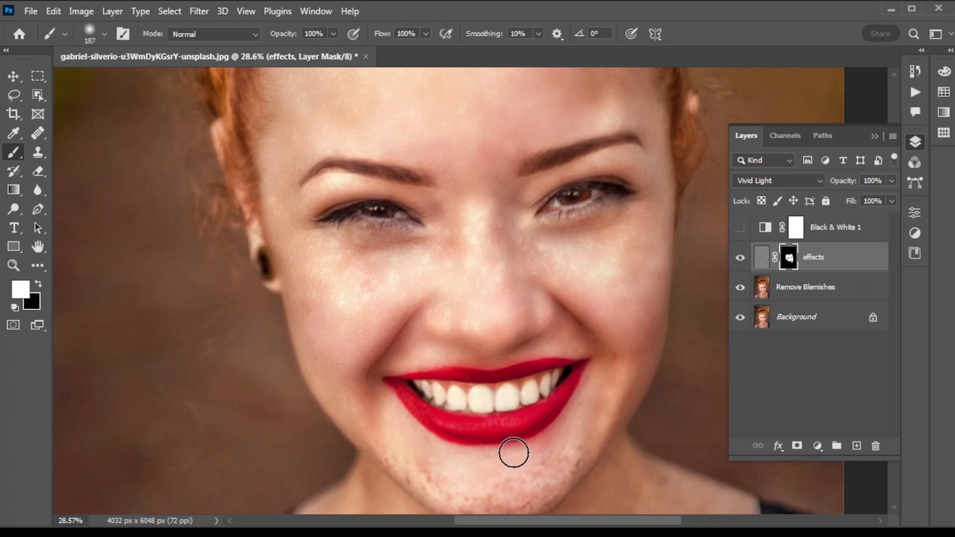
pyautogui.scroll(-2, 468, 428)
pyautogui.moveTo(416, 401)
pyautogui.mouseDown()
pyautogui.moveTo(560, 406)
pyautogui.moveTo(605, 363)
pyautogui.mouseUp()
# Paint white on the effects mask over the neck, chest and shoulders, keeping off the tank top straps.
pyautogui.scroll(-3, 559, 354)
pyautogui.scroll(-2, 547, 361)
pyautogui.moveTo(461, 388); pyautogui.dragTo(489, 389)
pyautogui.moveTo(384, 409)
pyautogui.mouseDown()
pyautogui.moveTo(390, 471)
pyautogui.moveTo(646, 393)
pyautogui.mouseUp()
pyautogui.scroll(-2, 622, 391)
pyautogui.moveTo(582, 390)
pyautogui.mouseDown()
pyautogui.moveTo(416, 469)
pyautogui.moveTo(521, 293)
pyautogui.moveTo(653, 262)
pyautogui.moveTo(419, 440)
pyautogui.mouseUp()
pyautogui.moveTo(229, 349); pyautogui.dragTo(199, 448)
pyautogui.moveTo(324, 304); pyautogui.dragTo(295, 303)
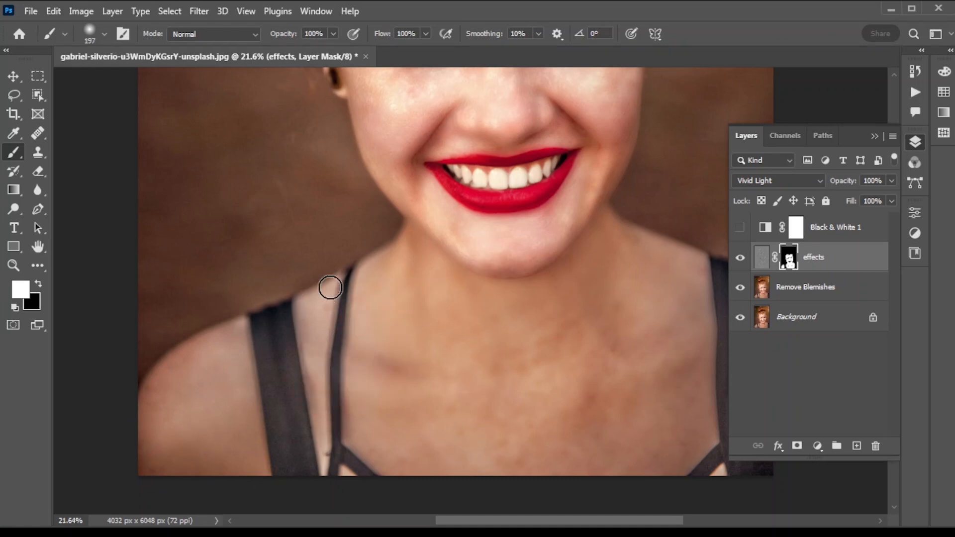
pyautogui.moveTo(586, 373); pyautogui.dragTo(480, 420)
pyautogui.scroll(3, 372, 350)
pyautogui.scroll(-2, 382, 348)
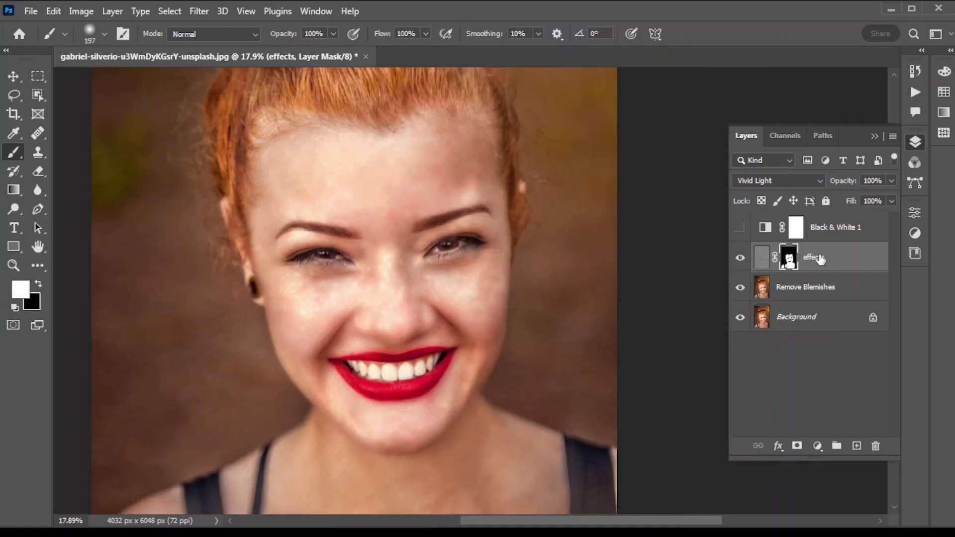
# Stamp all visible layers into a new merged layer directly above the effects layer.
pyautogui.click(762, 258)
pyautogui.moveTo(398, 322); pyautogui.dragTo(437, 322)
pyautogui.scroll(-2, 398, 322)
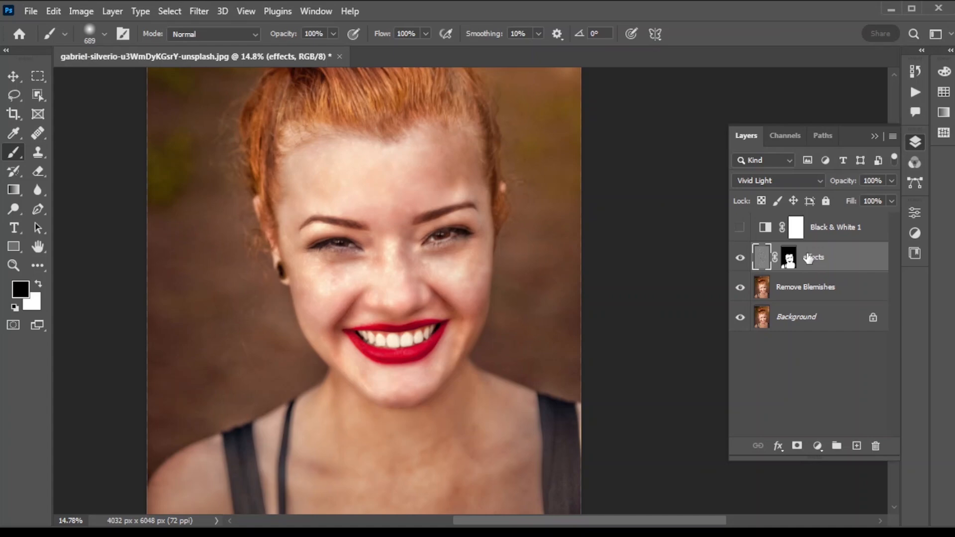
pyautogui.hotkey('ctrl', 'shift', 'alt', 'e')
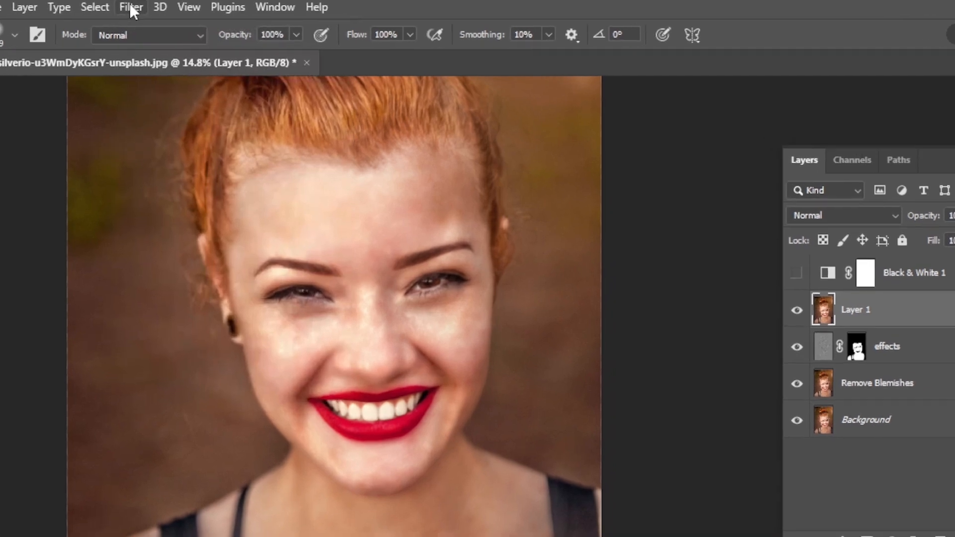
# Open the merged layer in the Camera Raw Filter and set Exposure to +0.25.
pyautogui.click(199, 11)
pyautogui.click(169, 139)
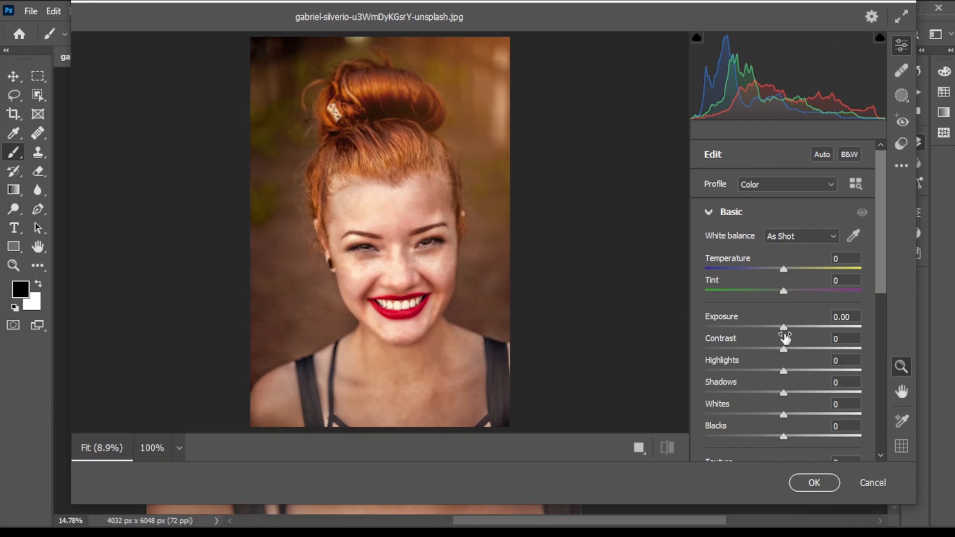
pyautogui.moveTo(785, 332); pyautogui.dragTo(787, 329)
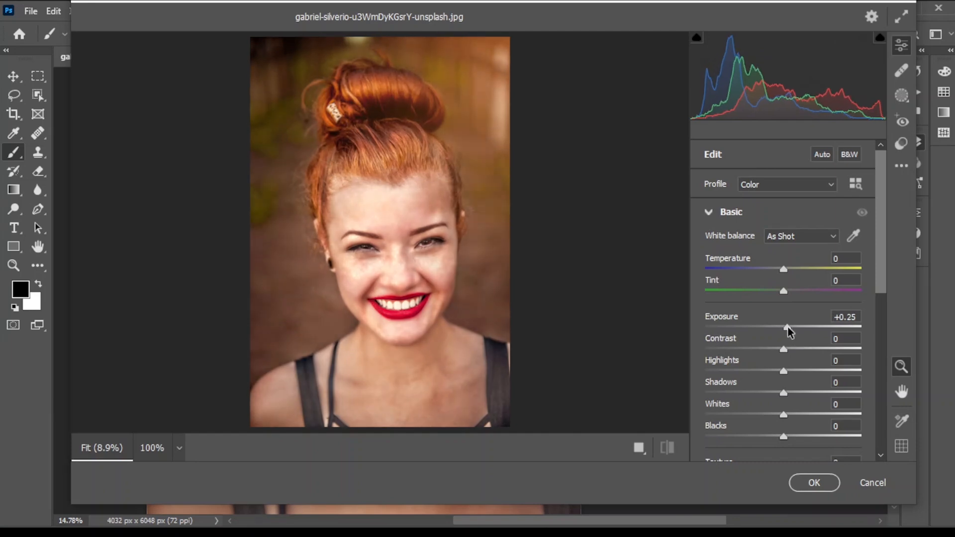
# Check the face up close in the Camera Raw preview and raise Exposure to +0.35.
pyautogui.press('alt')
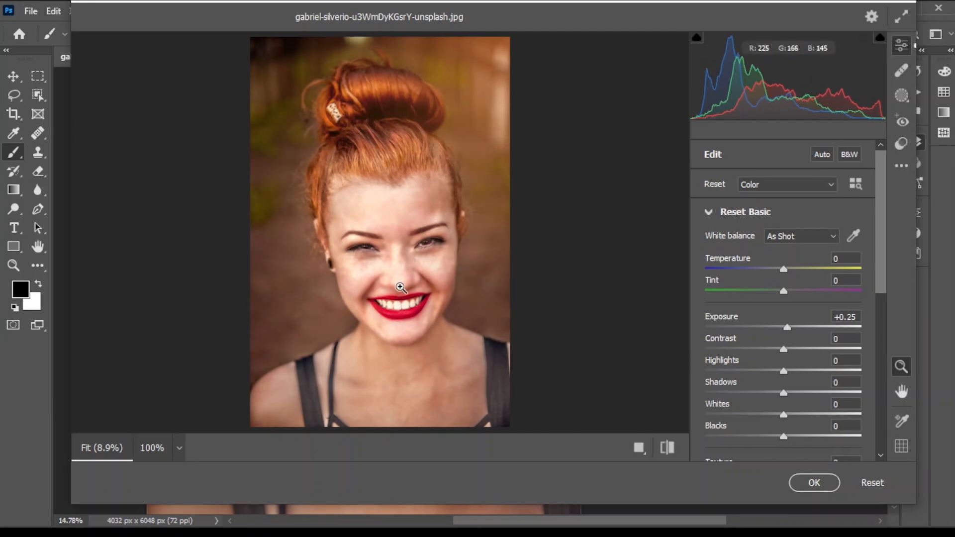
pyautogui.click(400, 288)
pyautogui.keyDown('alt'); pyautogui.click(400, 284); pyautogui.keyUp('alt')
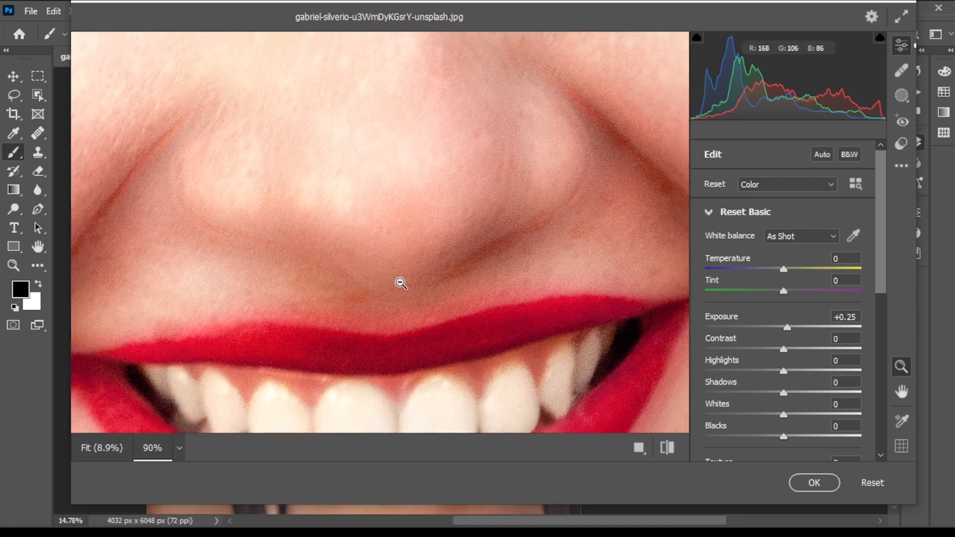
pyautogui.scroll(-6, 401, 283)
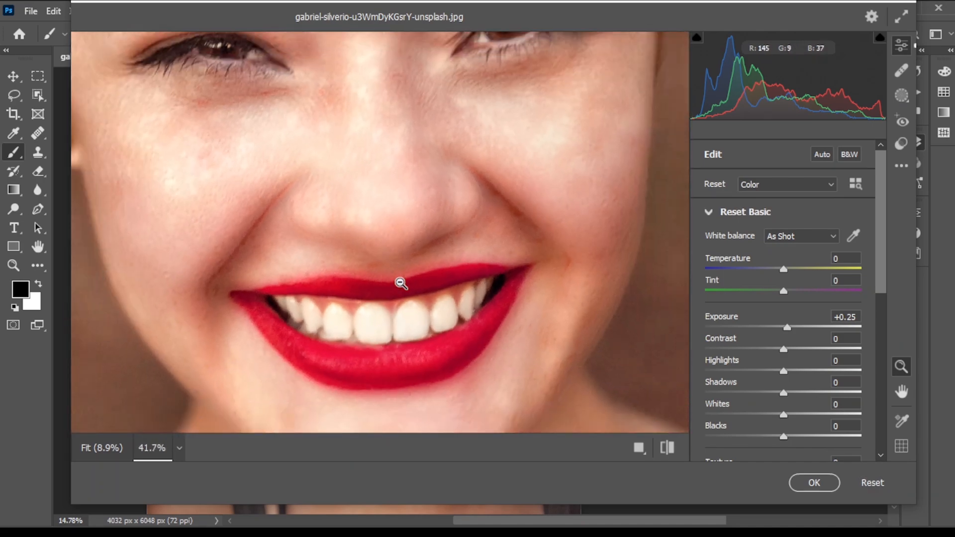
pyautogui.scroll(-4, 401, 283)
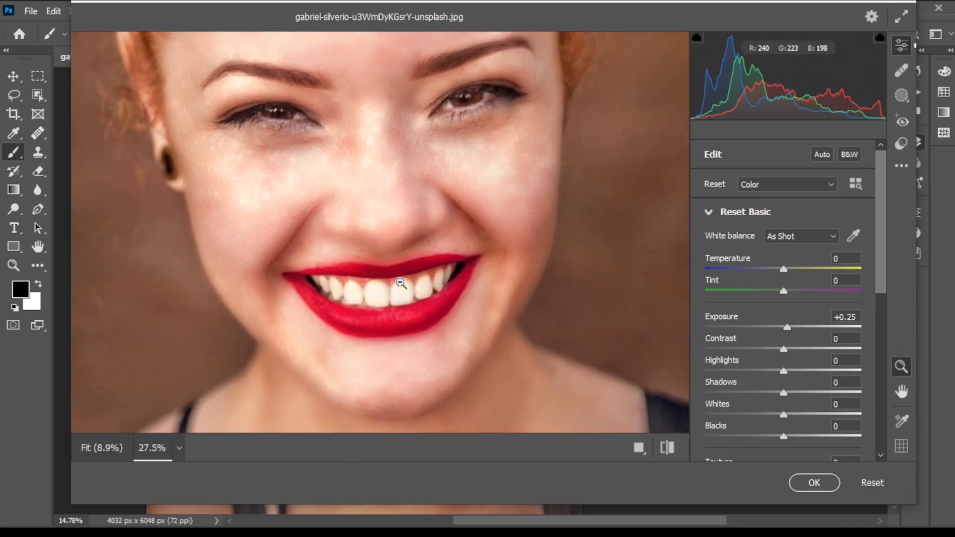
pyautogui.scroll(3, 401, 283)
pyautogui.scroll(-3, 400, 283)
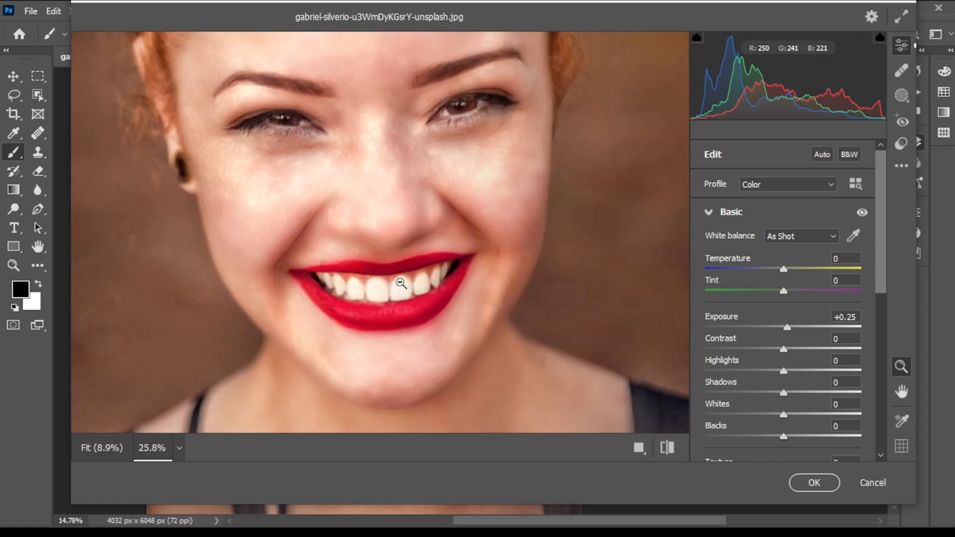
pyautogui.scroll(2, 401, 283)
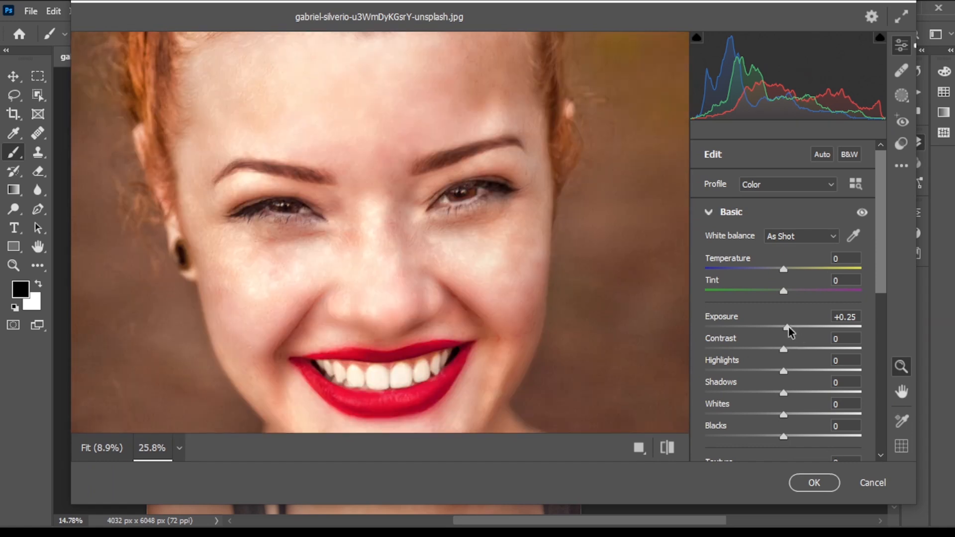
pyautogui.moveTo(790, 332); pyautogui.dragTo(791, 333)
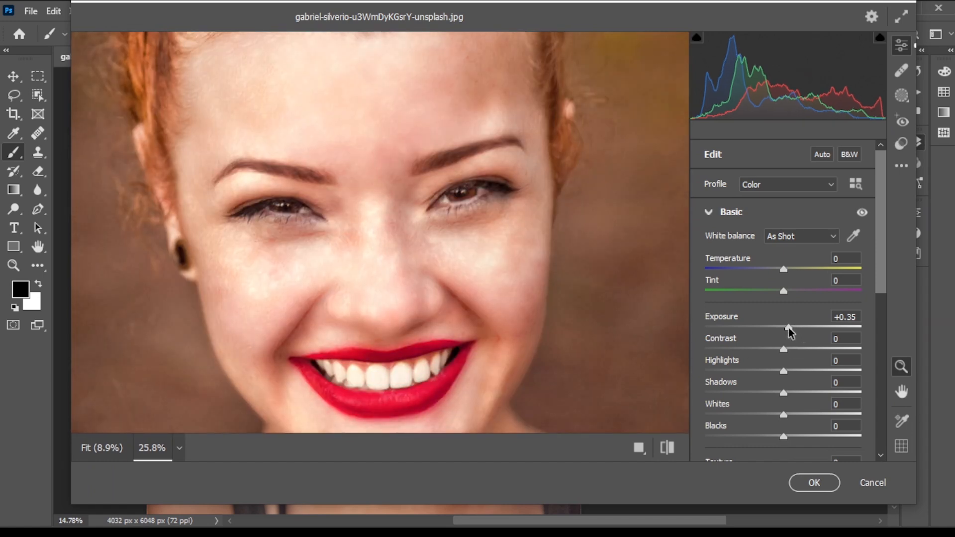
# Set Texture to -25 and Clarity to -10 in the Camera Raw Basic settings.
pyautogui.moveTo(883, 262); pyautogui.dragTo(880, 315)
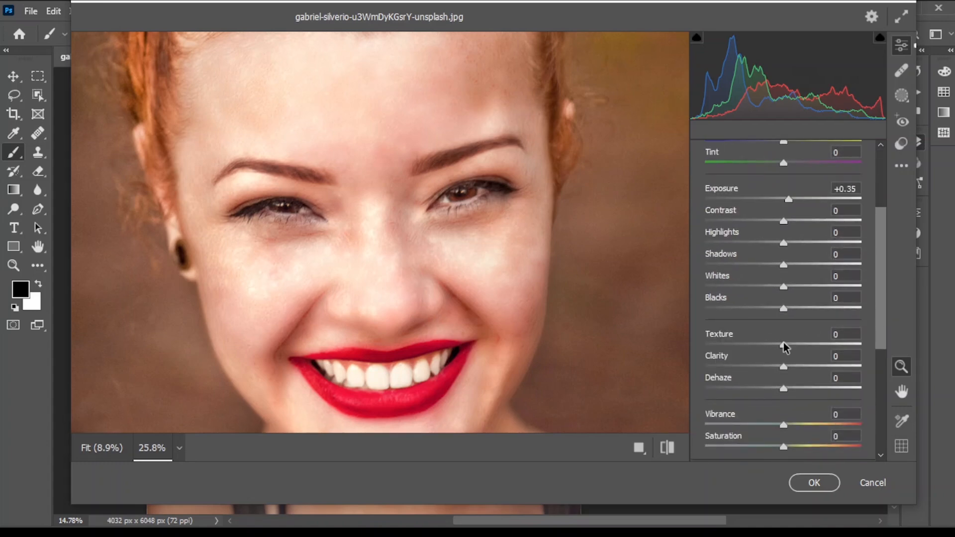
pyautogui.moveTo(783, 343); pyautogui.dragTo(762, 344)
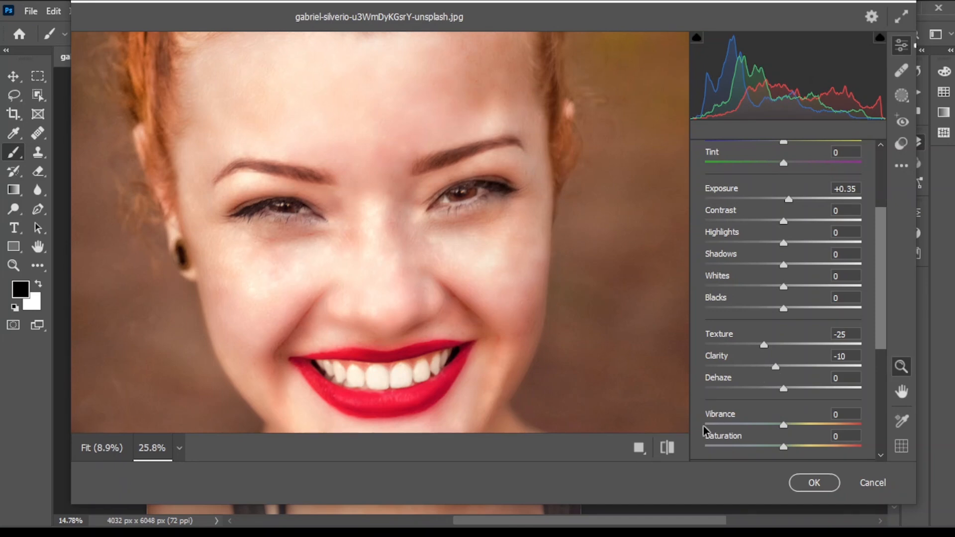
# Compare the before and after views in Camera Raw and apply the filter to the merged layer.
pyautogui.click(667, 448)
pyautogui.click(667, 448)
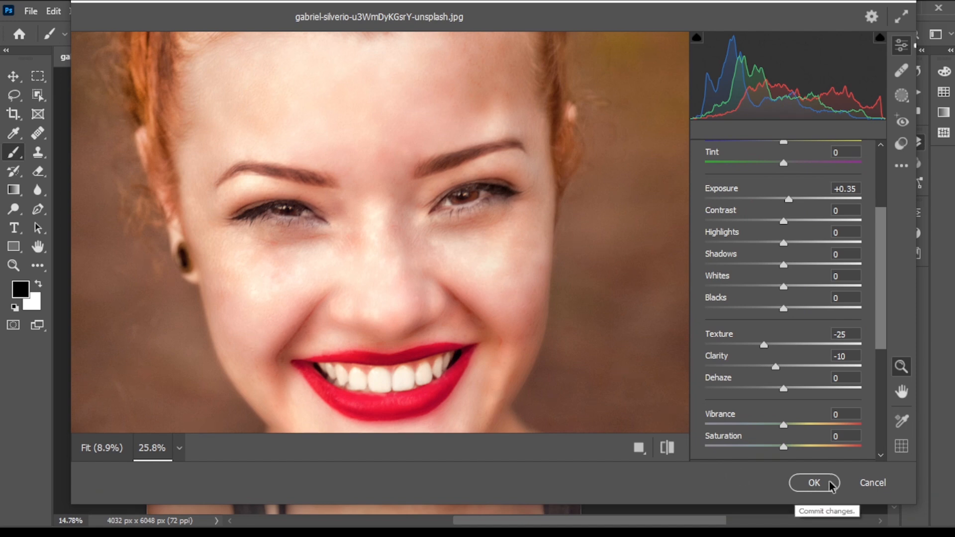
pyautogui.click(812, 482)
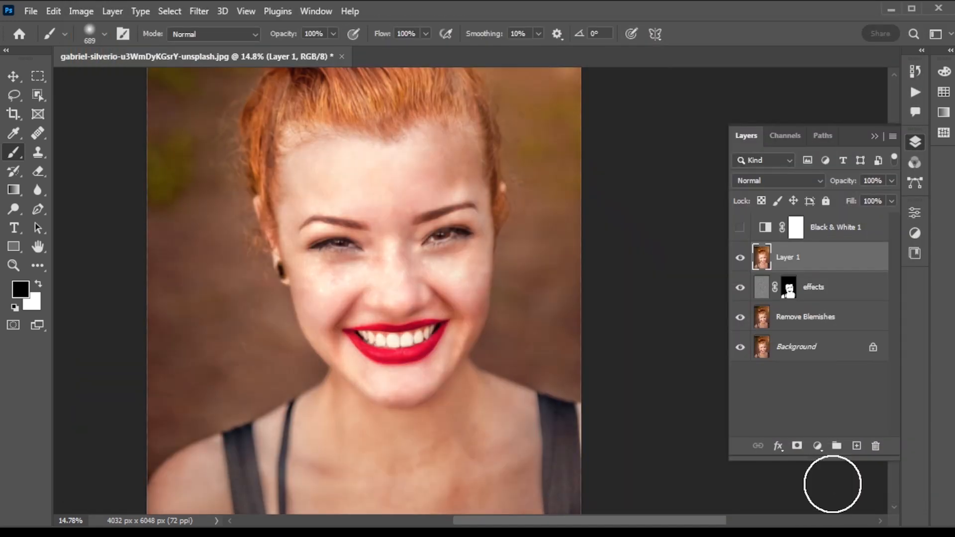
# Compare the portrait with the merged layer hidden and shown, and examine the smoothed facial skin up close.
pyautogui.click(740, 258)
pyautogui.click(740, 258)
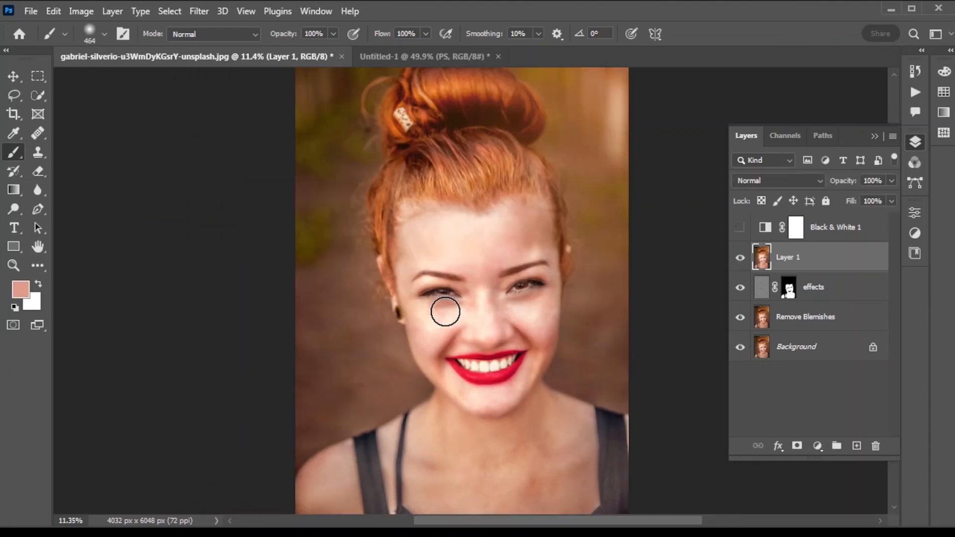
pyautogui.scroll(1, 450, 298)
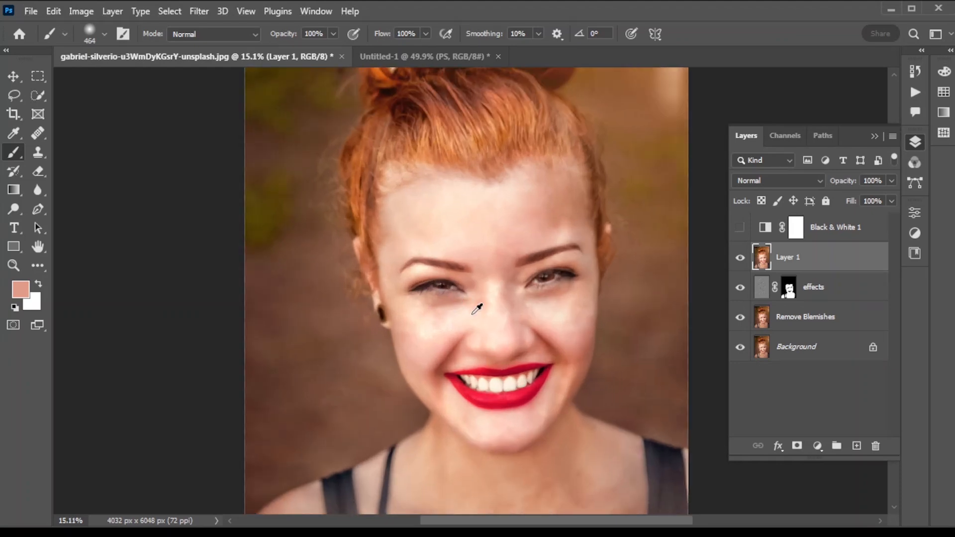
pyautogui.scroll(4, 530, 318)
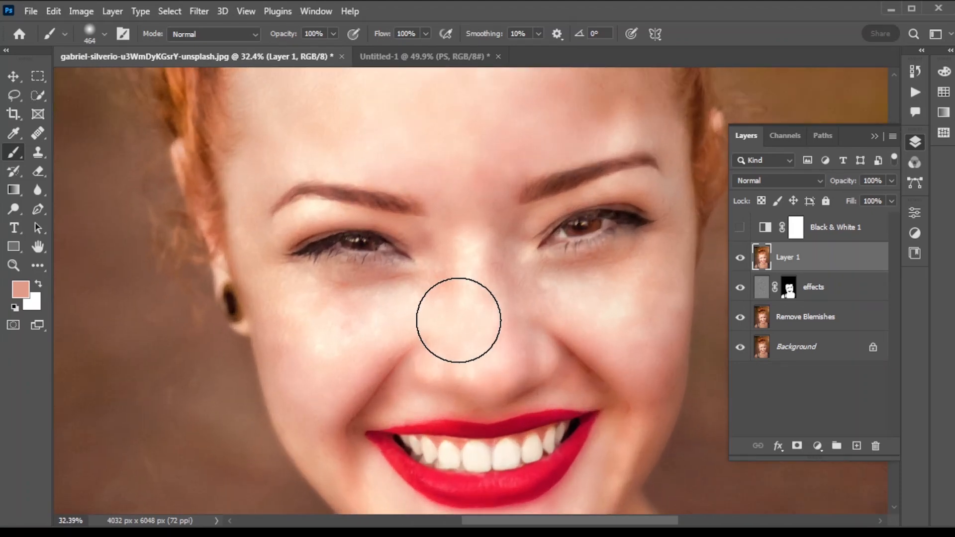
pyautogui.scroll(-1, 458, 320)
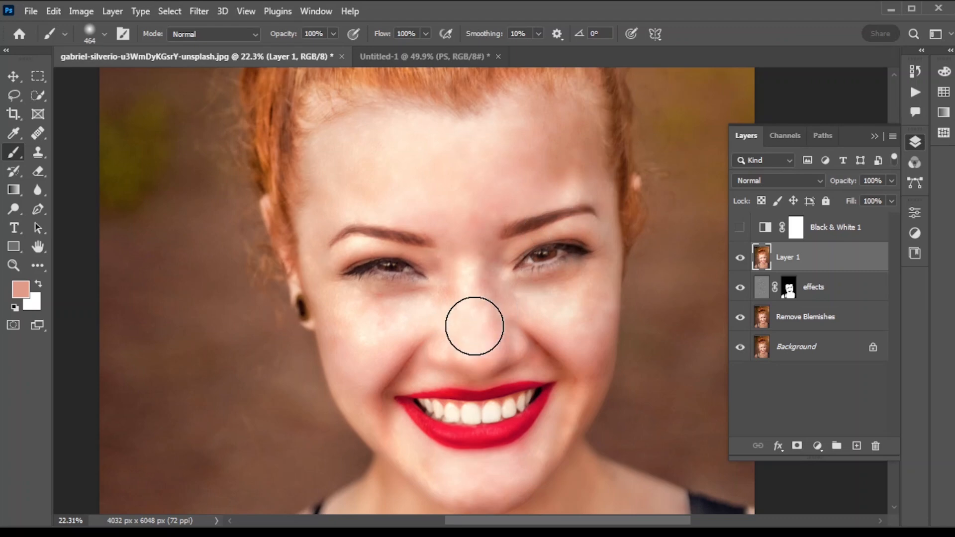
pyautogui.scroll(-1, 464, 337)
pyautogui.scroll(-1, 464, 337)
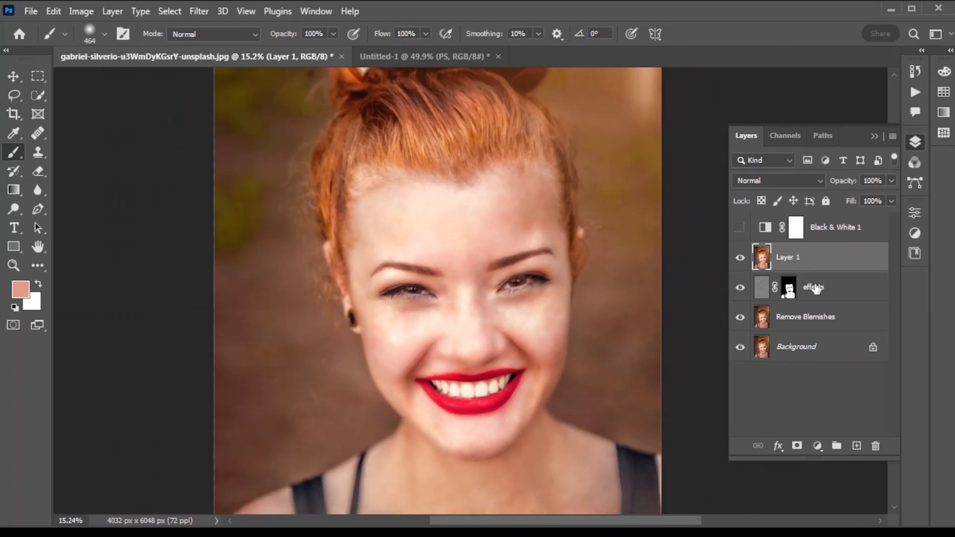
# Add a Solid Color fill layer above the effects layer, using the skin tone #ecaf9c sampled from the forehead.
pyautogui.click(816, 287)
pyautogui.click(820, 446)
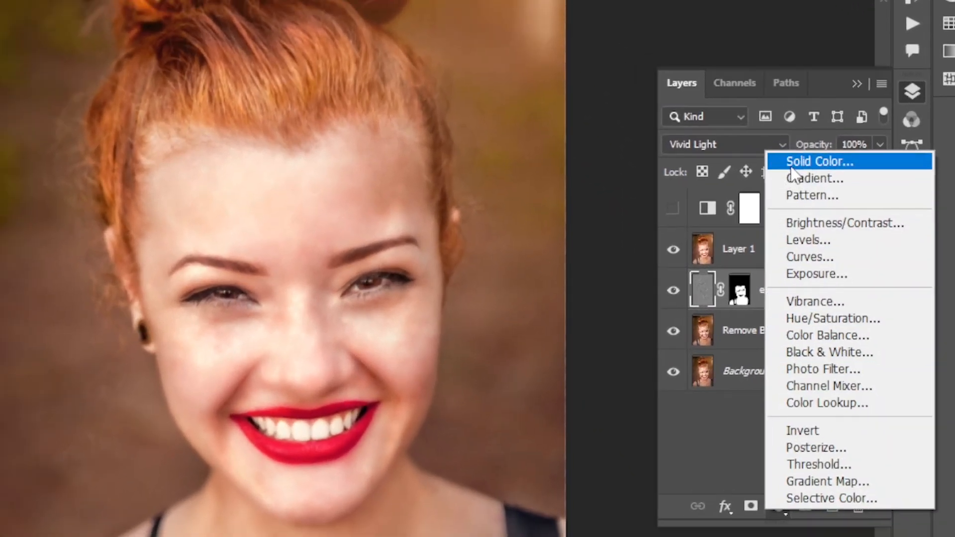
pyautogui.click(812, 160)
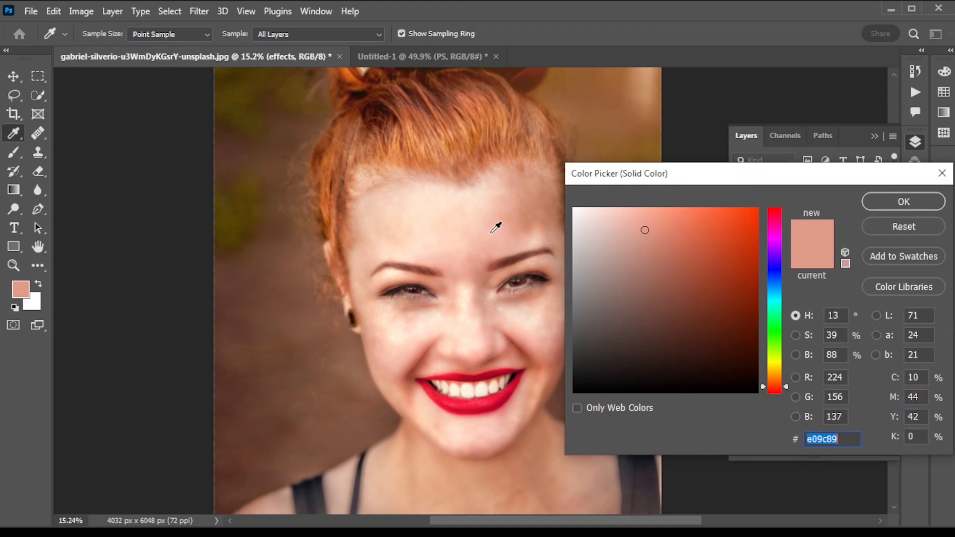
pyautogui.click(496, 227)
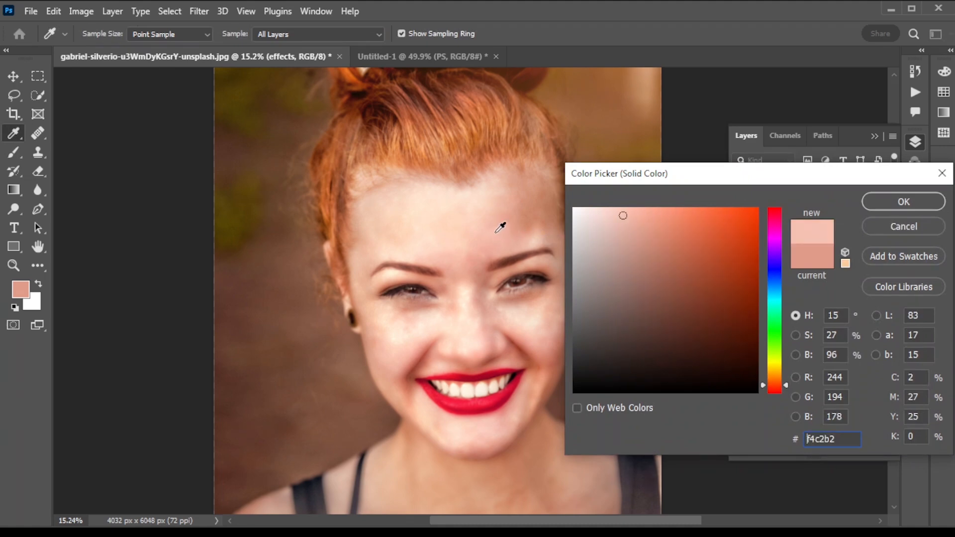
pyautogui.click(496, 231)
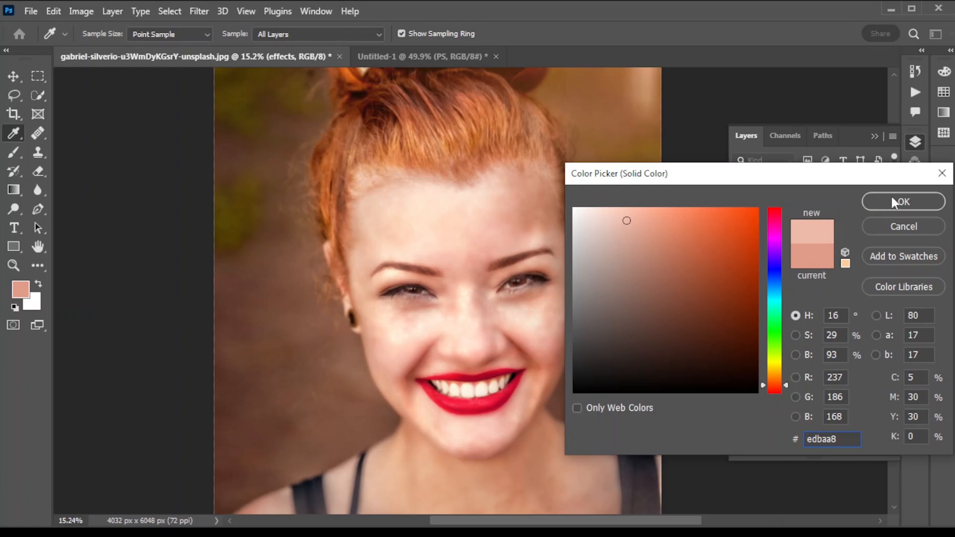
pyautogui.click(502, 217)
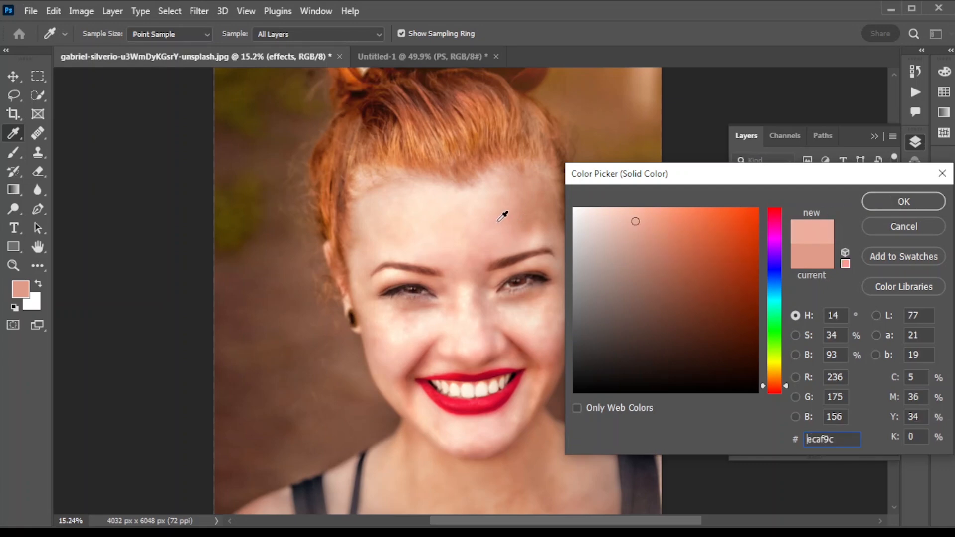
pyautogui.click(878, 201)
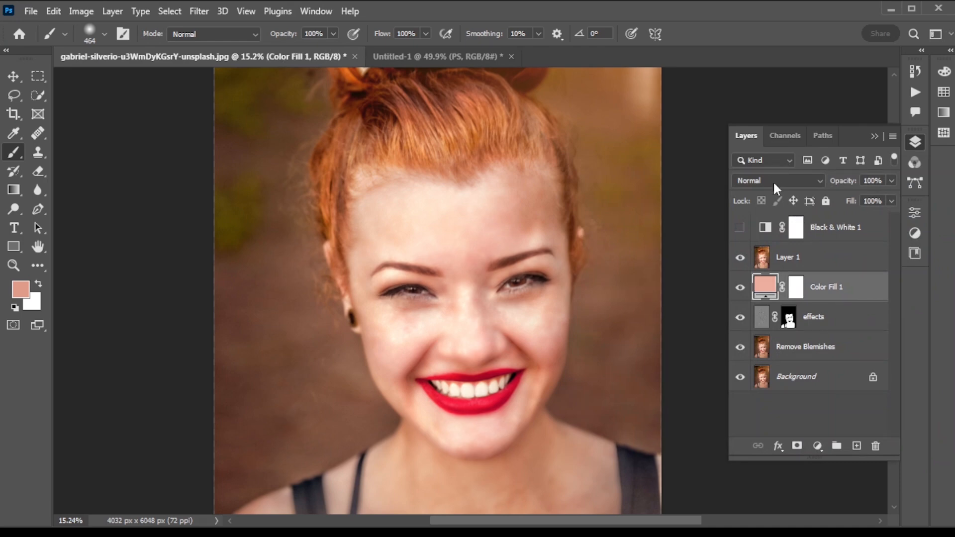
# Move the color fill layer above the merged Layer 1 and set its blend mode to Multiply.
pyautogui.moveTo(827, 293); pyautogui.dragTo(812, 253)
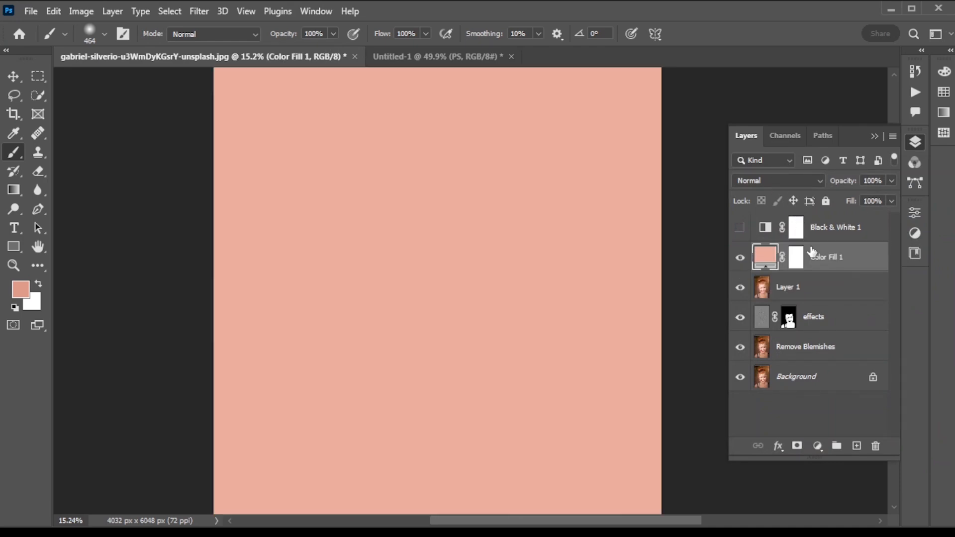
pyautogui.click(760, 182)
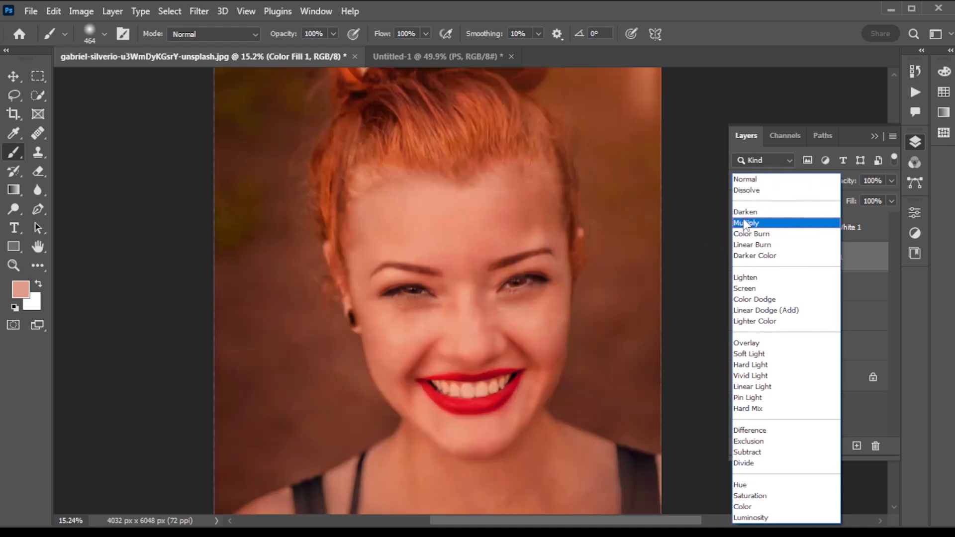
pyautogui.click(745, 223)
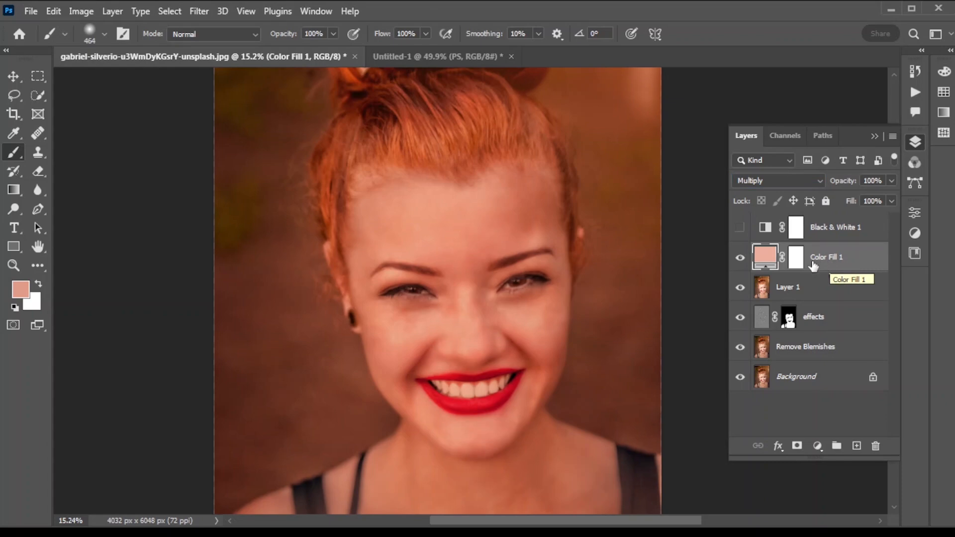
# In the color fill's Blending Options, split the Underlying Layer shadow slider of Blend If to 194 / 232.
pyautogui.rightClick(830, 260)
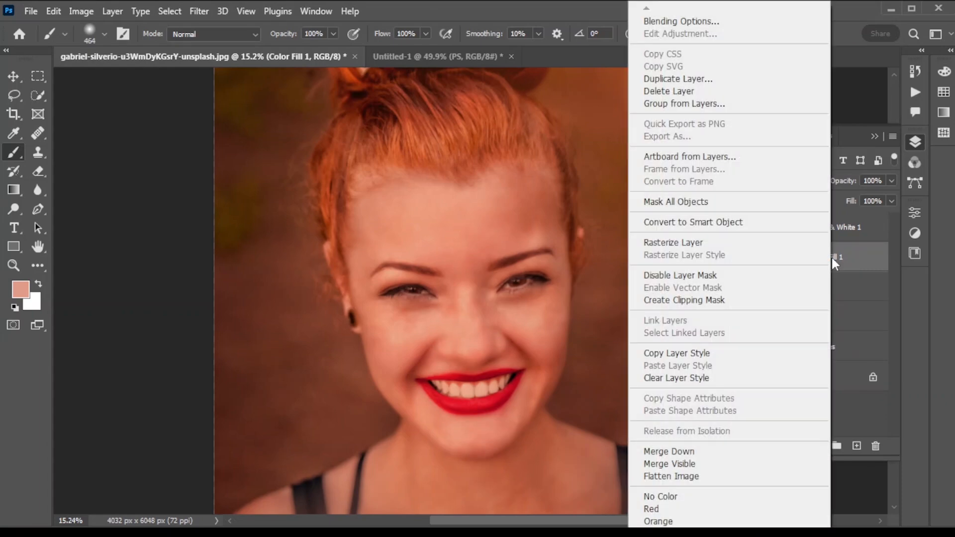
pyautogui.click(677, 22)
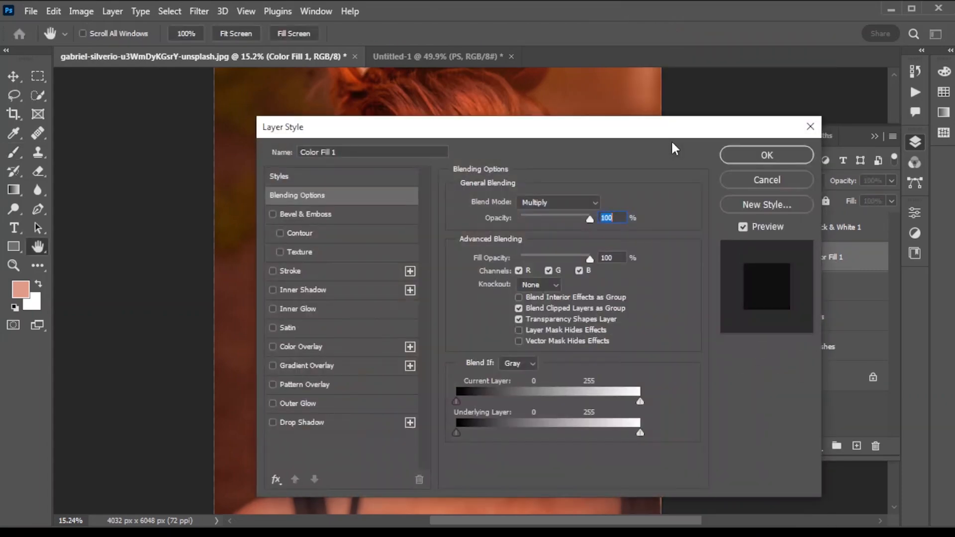
pyautogui.moveTo(609, 140); pyautogui.dragTo(902, 140)
pyautogui.moveTo(792, 429); pyautogui.dragTo(954, 432)
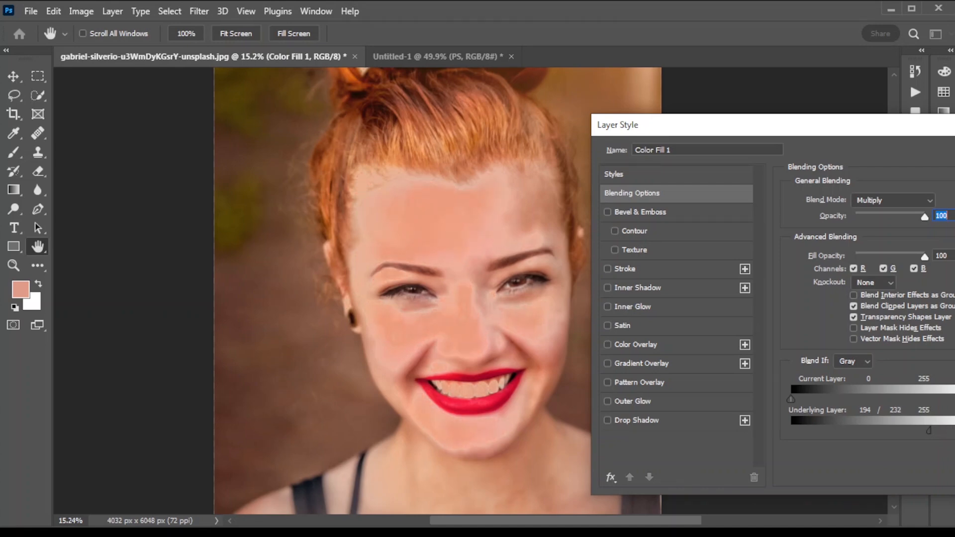
pyautogui.moveTo(925, 132); pyautogui.dragTo(747, 124)
pyautogui.click(921, 145)
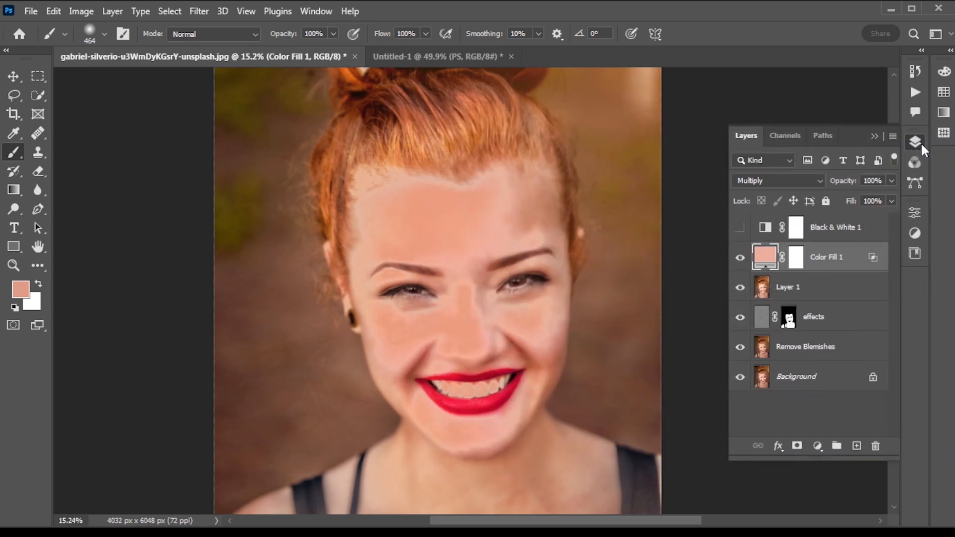
# Invert the color fill's mask to black and paint white over the forehead, nose, cheeks and chin.
pyautogui.click(797, 260)
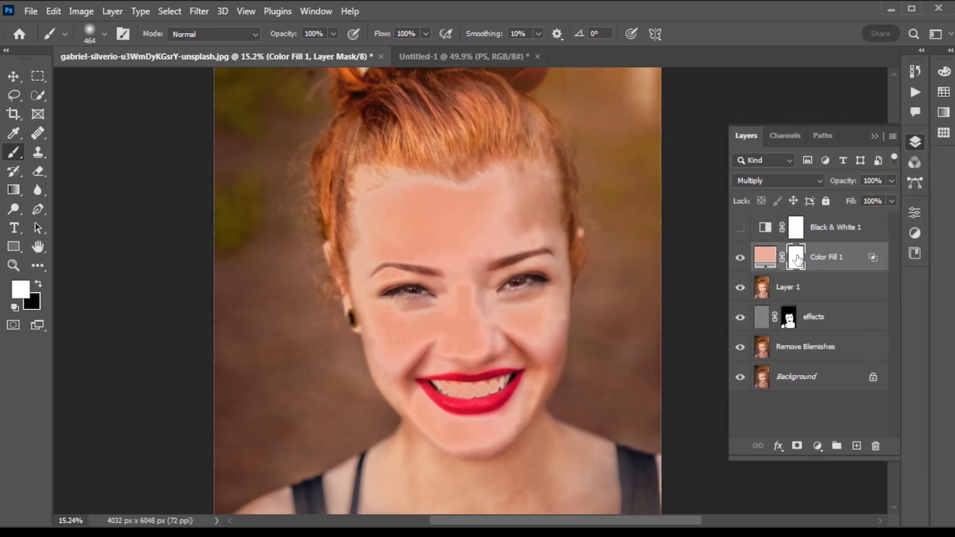
pyautogui.hotkey('ctrl', 'i')
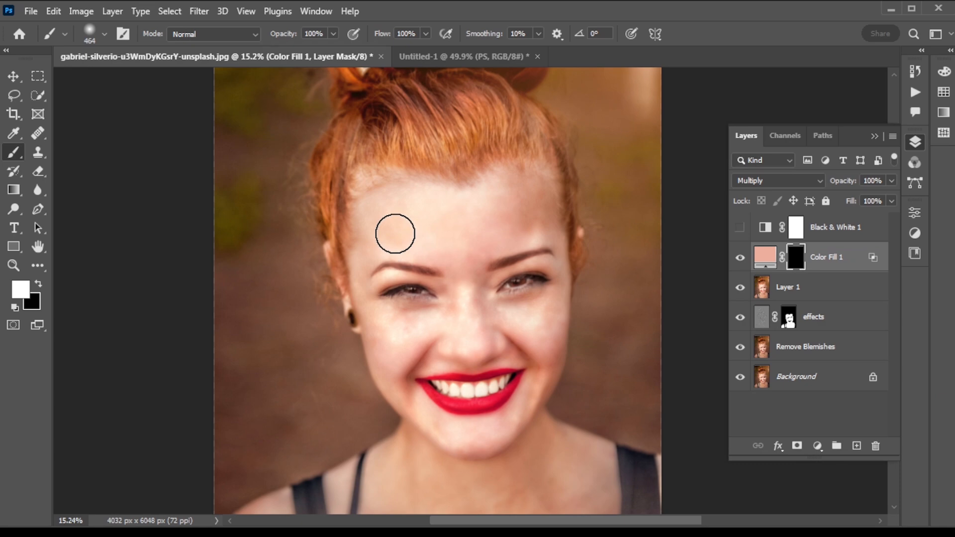
pyautogui.moveTo(392, 239)
pyautogui.mouseDown()
pyautogui.moveTo(492, 230)
pyautogui.moveTo(410, 222)
pyautogui.moveTo(495, 204)
pyautogui.moveTo(380, 205)
pyautogui.moveTo(372, 229)
pyautogui.moveTo(387, 240)
pyautogui.moveTo(445, 243)
pyautogui.mouseUp()
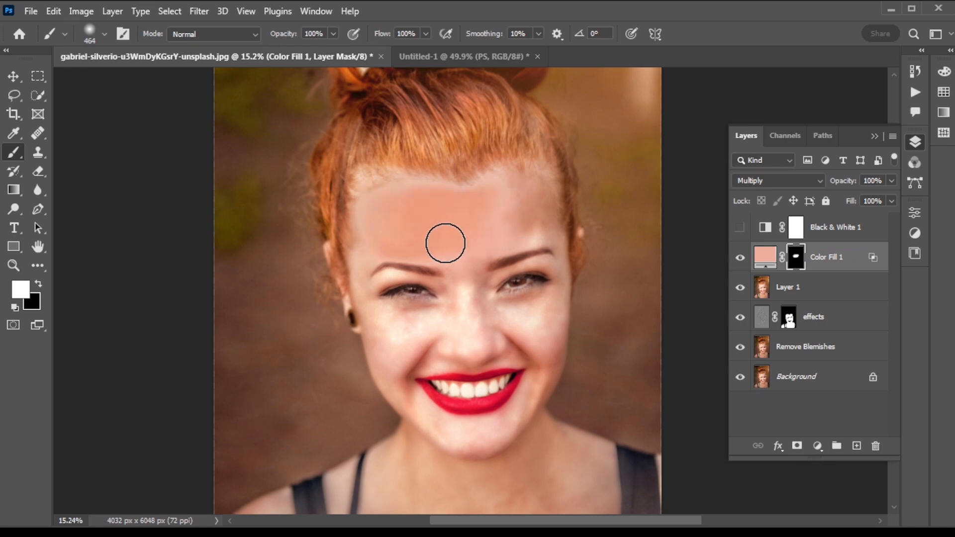
pyautogui.moveTo(472, 289)
pyautogui.mouseDown()
pyautogui.moveTo(466, 361)
pyautogui.moveTo(480, 326)
pyautogui.moveTo(546, 322)
pyautogui.moveTo(481, 317)
pyautogui.moveTo(456, 334)
pyautogui.moveTo(374, 339)
pyautogui.moveTo(361, 332)
pyautogui.moveTo(426, 325)
pyautogui.moveTo(378, 291)
pyautogui.mouseUp()
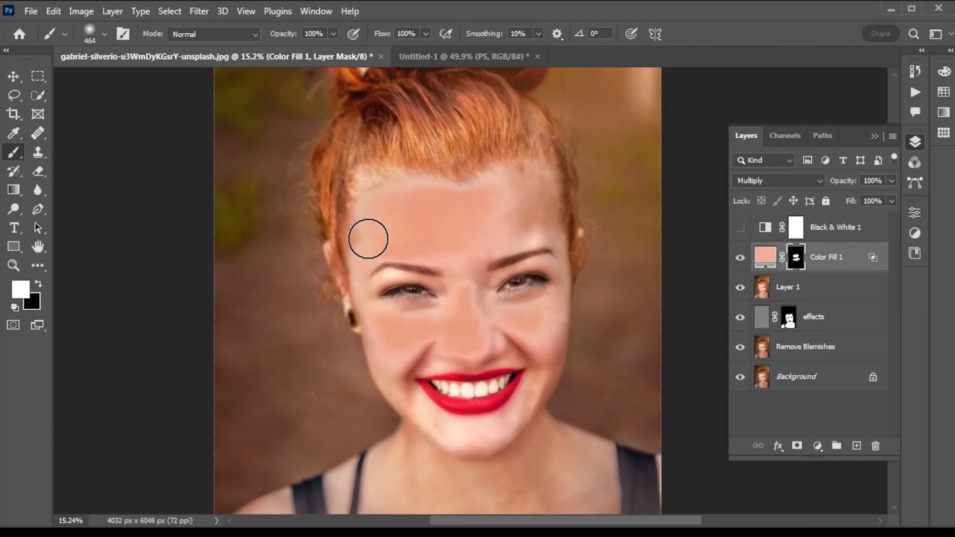
pyautogui.moveTo(458, 424)
pyautogui.mouseDown()
pyautogui.moveTo(476, 434)
pyautogui.moveTo(516, 415)
pyautogui.moveTo(468, 438)
pyautogui.moveTo(559, 367)
pyautogui.moveTo(536, 360)
pyautogui.mouseUp()
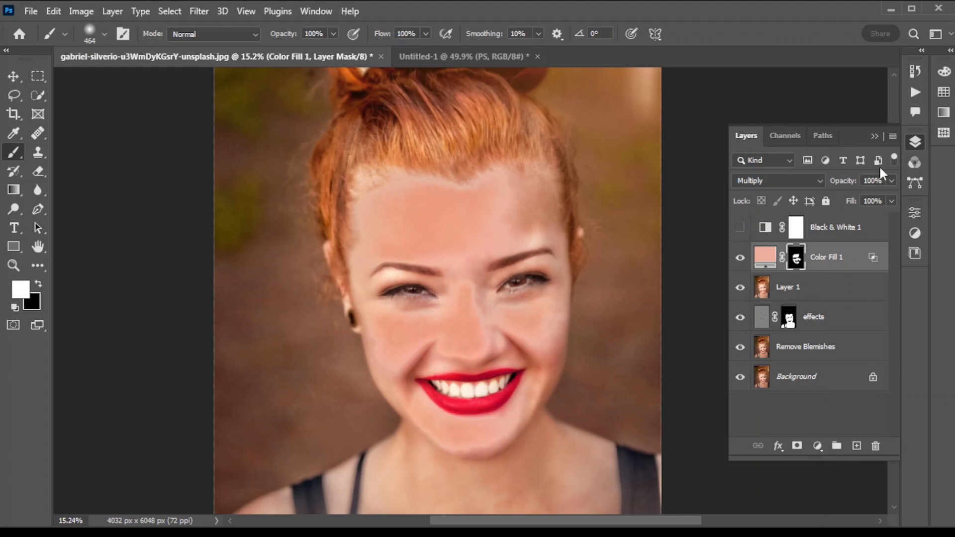
# Lower the color fill layer's opacity to 50% and switch to the Move tool.
pyautogui.click(891, 180)
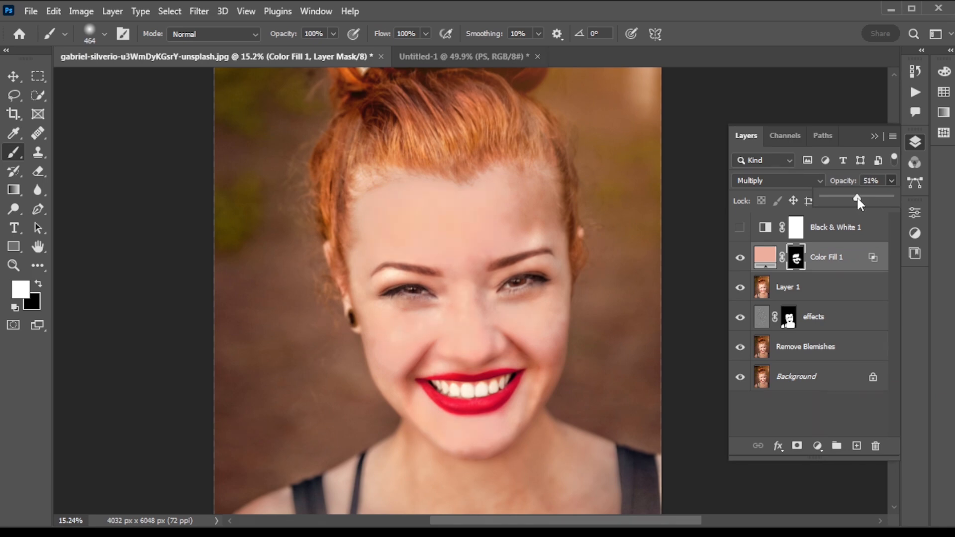
pyautogui.click(874, 180)
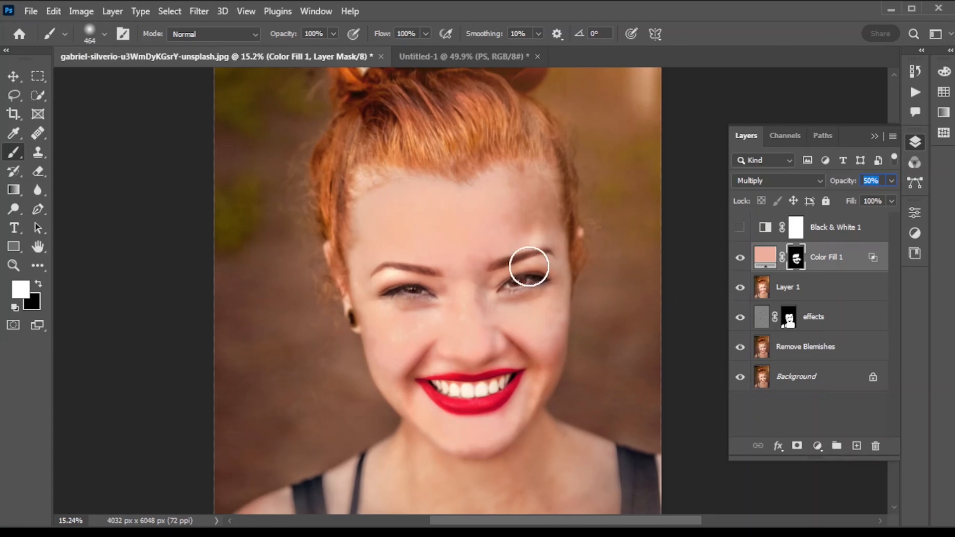
pyautogui.click(12, 78)
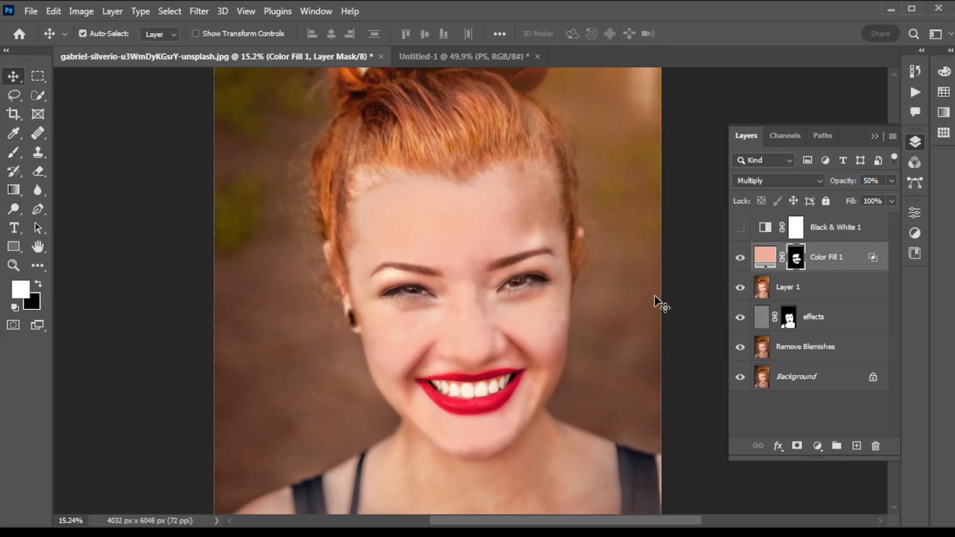
# Compare the face with the color fill layer hidden and shown, both at normal view and up close.
pyautogui.click(739, 258)
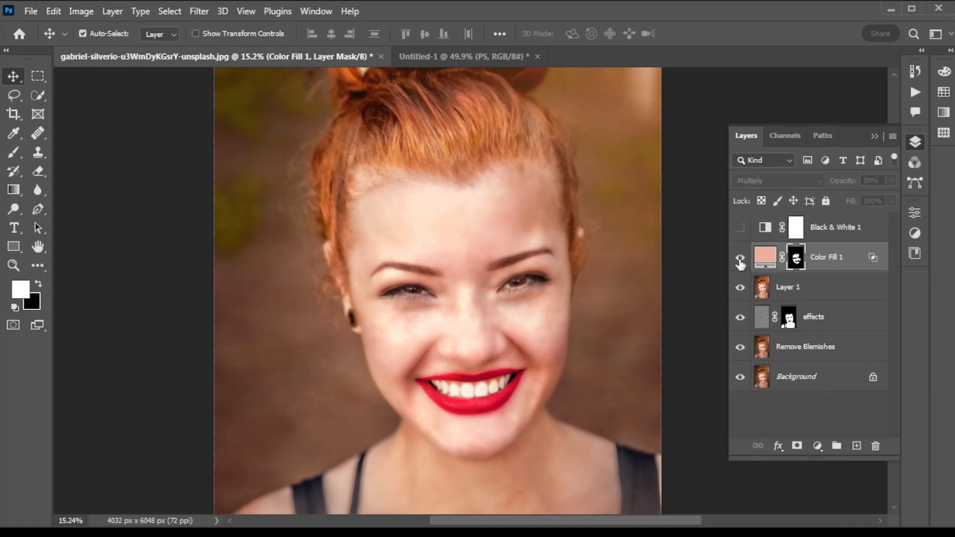
pyautogui.click(739, 258)
pyautogui.click(739, 259)
pyautogui.click(739, 259)
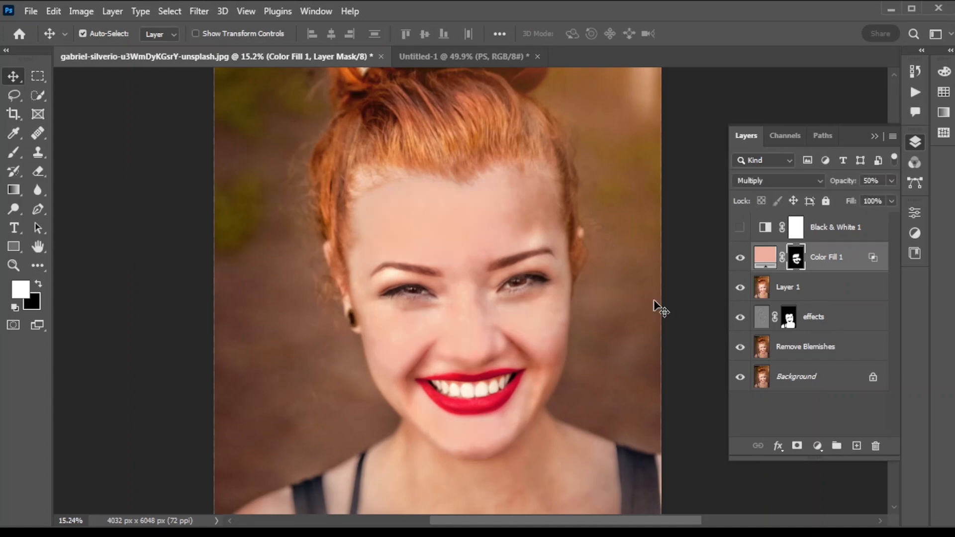
pyautogui.scroll(5, 464, 302)
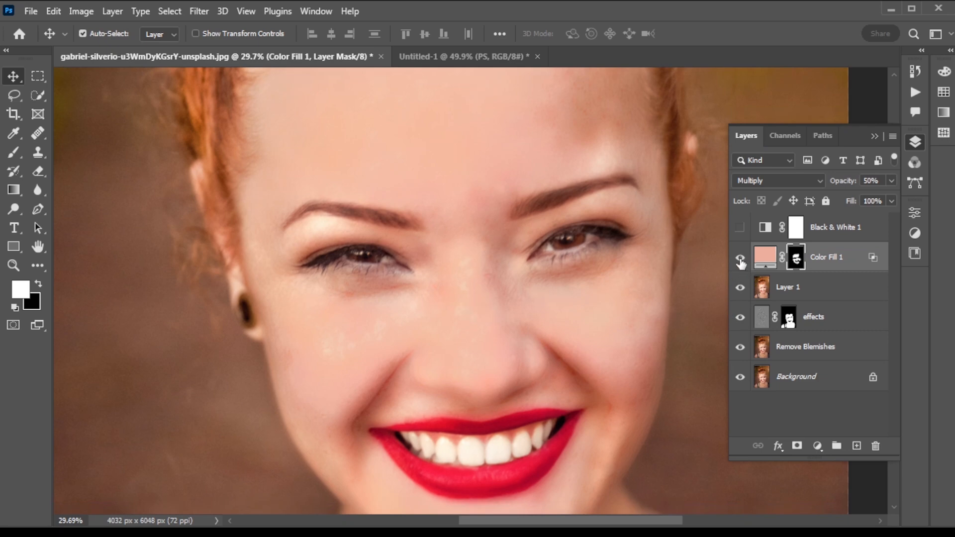
pyautogui.click(740, 260)
pyautogui.click(740, 258)
pyautogui.click(740, 259)
pyautogui.click(740, 259)
pyautogui.scroll(-5, 514, 309)
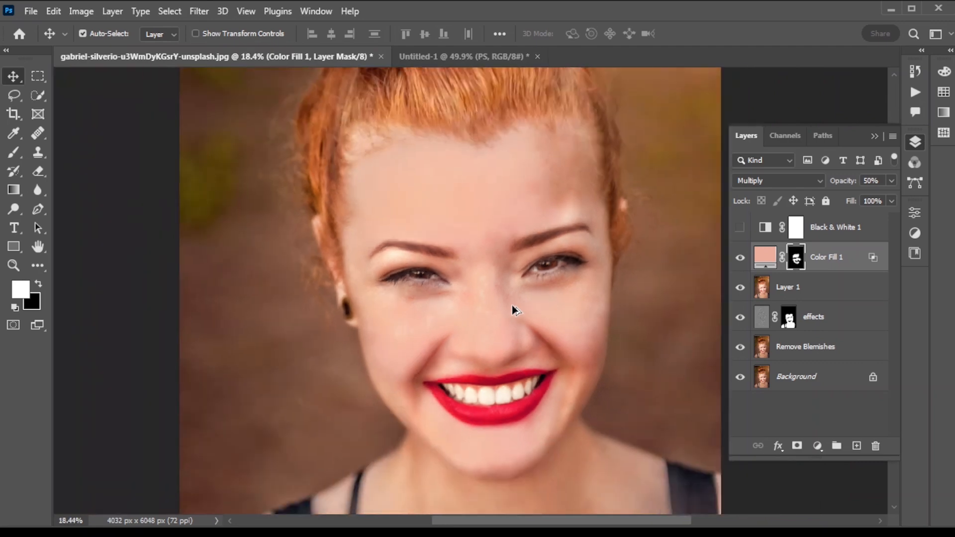
pyautogui.scroll(-1, 514, 309)
pyautogui.scroll(-1, 514, 311)
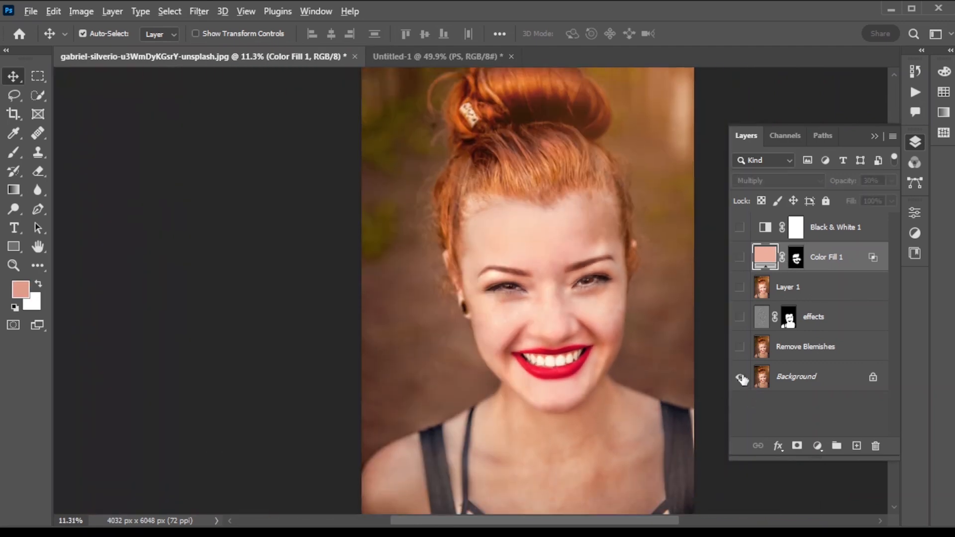
# Compare the original Background alone with the fully retouched portrait, leaving the retouching layers shown.
pyautogui.keyDown('alt'); pyautogui.click(741, 377); pyautogui.keyUp('alt')
pyautogui.keyDown('alt'); pyautogui.click(741, 378); pyautogui.keyUp('alt')
pyautogui.keyDown('alt'); pyautogui.click(740, 377); pyautogui.keyUp('alt')
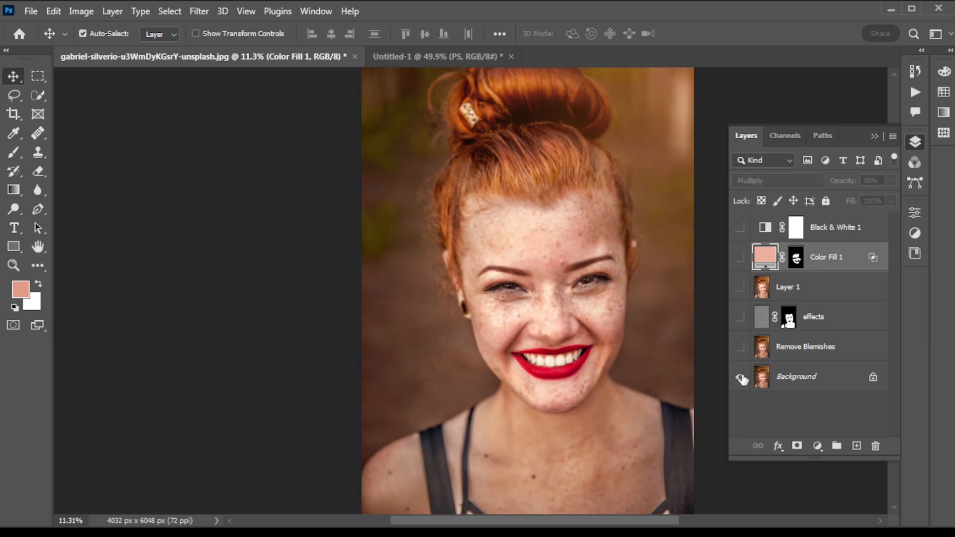
pyautogui.keyDown('alt'); pyautogui.click(741, 377); pyautogui.keyUp('alt')
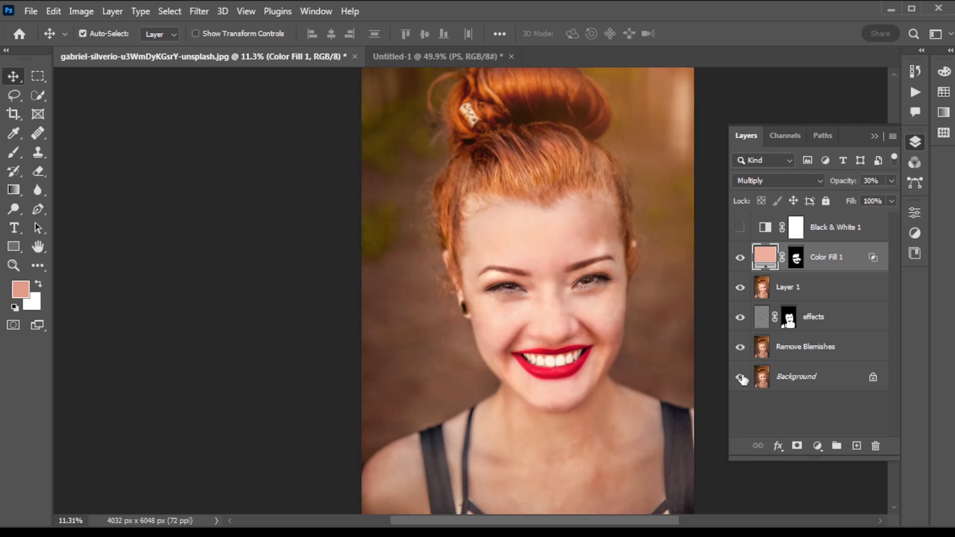